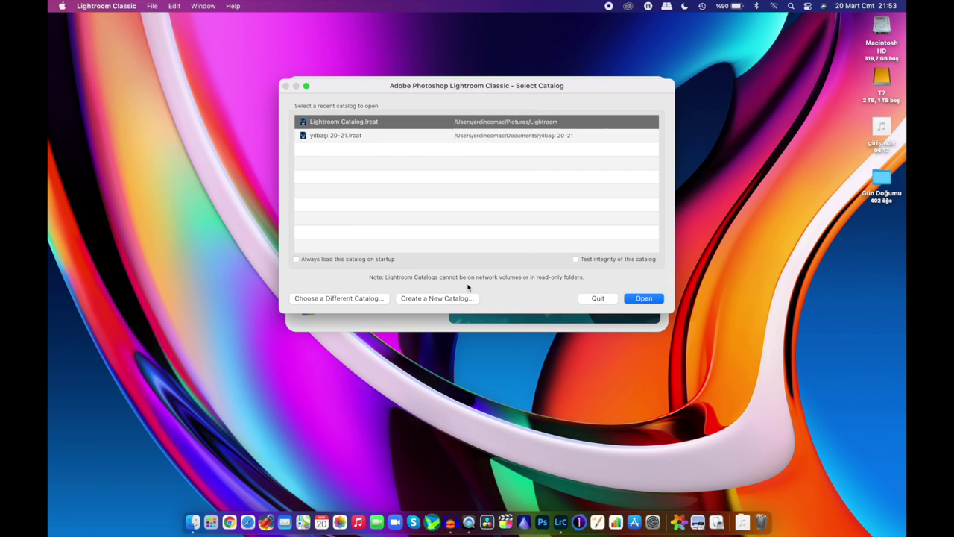
Create a catalog named sunrise on the T7 drive and open it empty in Library.
left_click(431, 301)
type("sunrise")
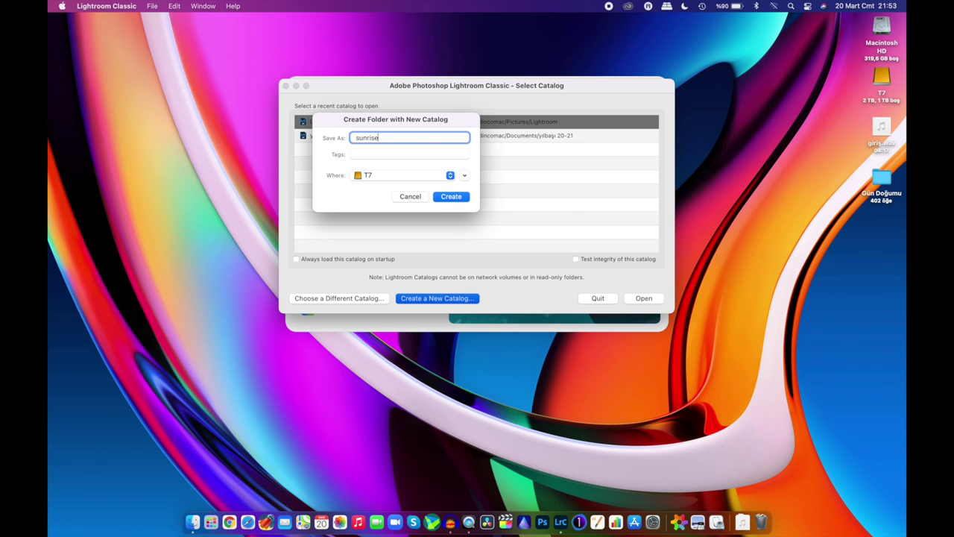
left_click(452, 197)
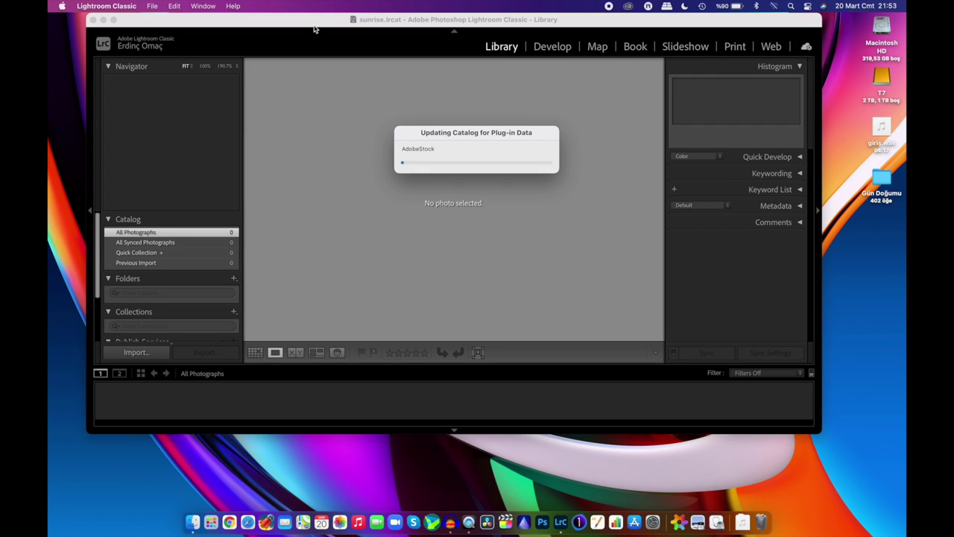
Import the 393 photos from the Gün Doğumu folder into the sunrise catalog.
left_click(137, 352)
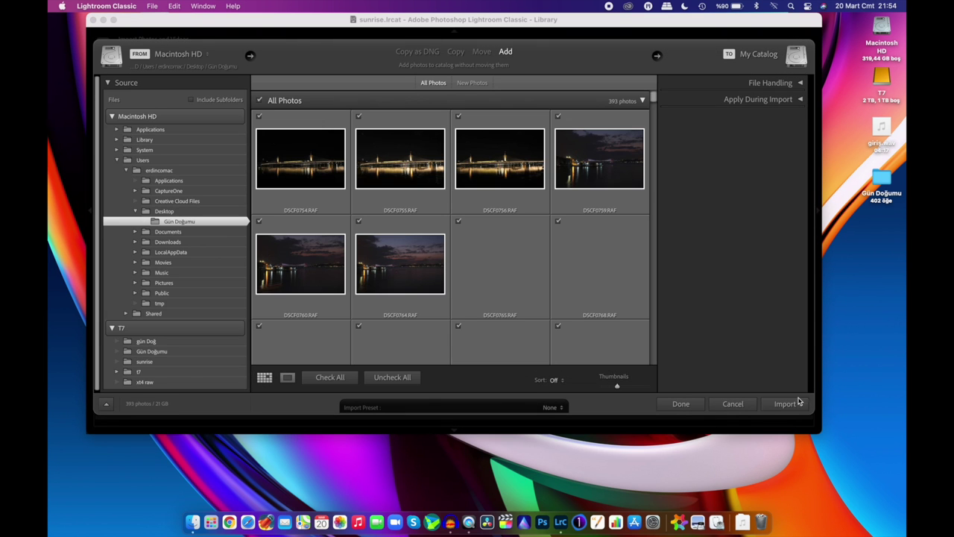
left_click(785, 404)
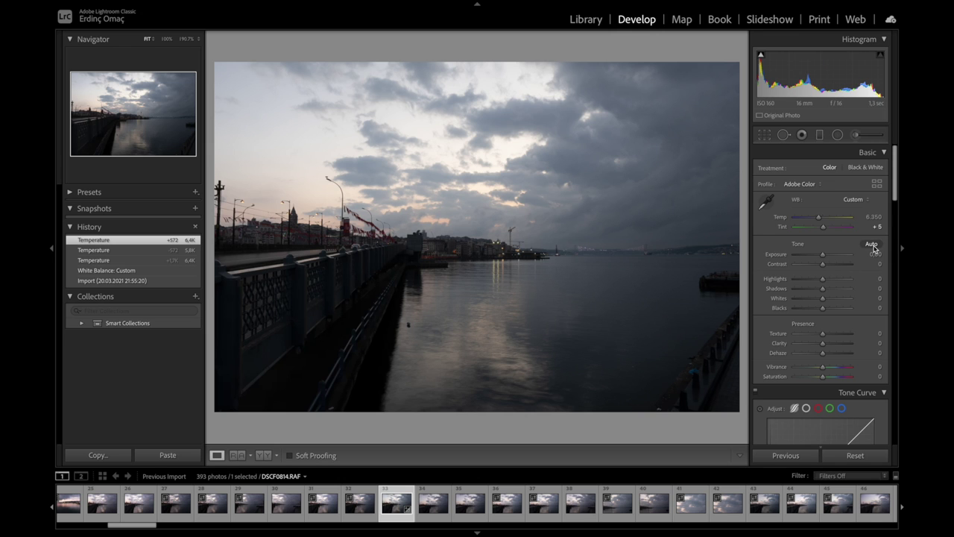
Try Auto tone, undo it, and set Exposure to +0.60 instead.
left_click(872, 244)
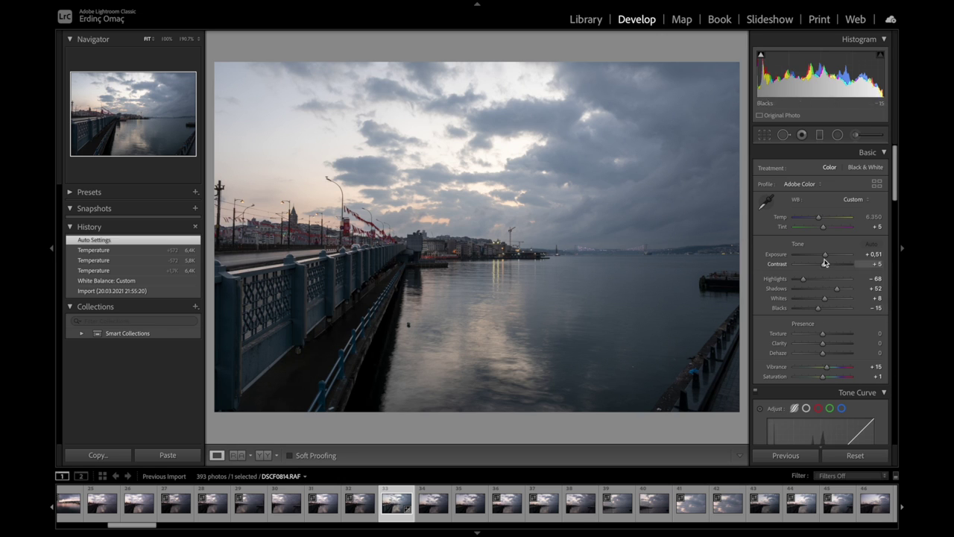
key("ctrl+z")
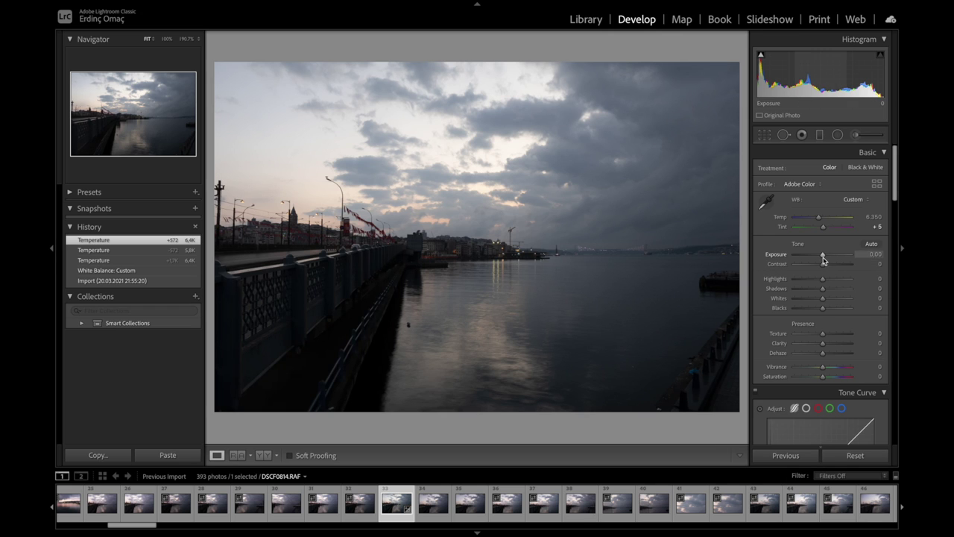
left_click_drag(824, 259, 826, 259)
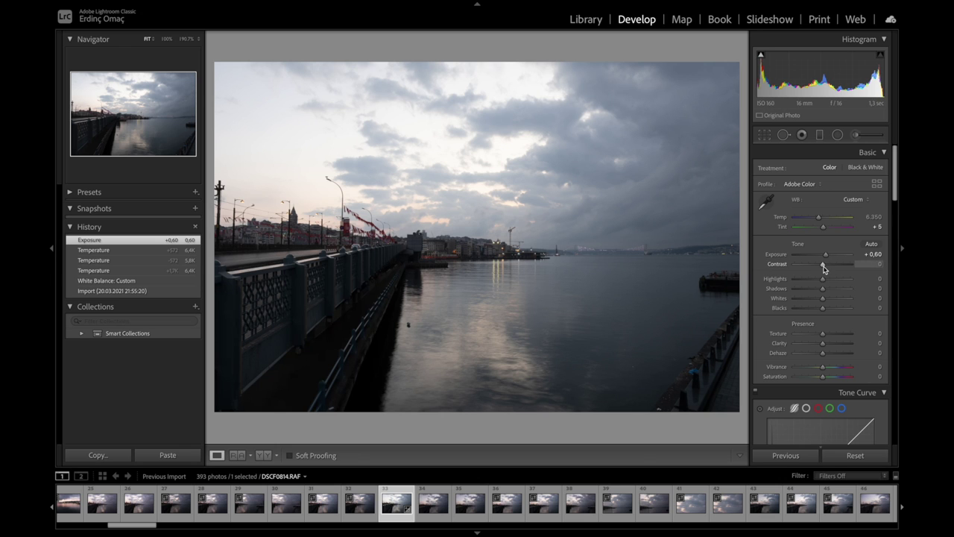
In the Basic panel set Contrast +23, Highlights -100, Shadows +58, Whites -37, Blacks +11.
left_click_drag(823, 269, 831, 271)
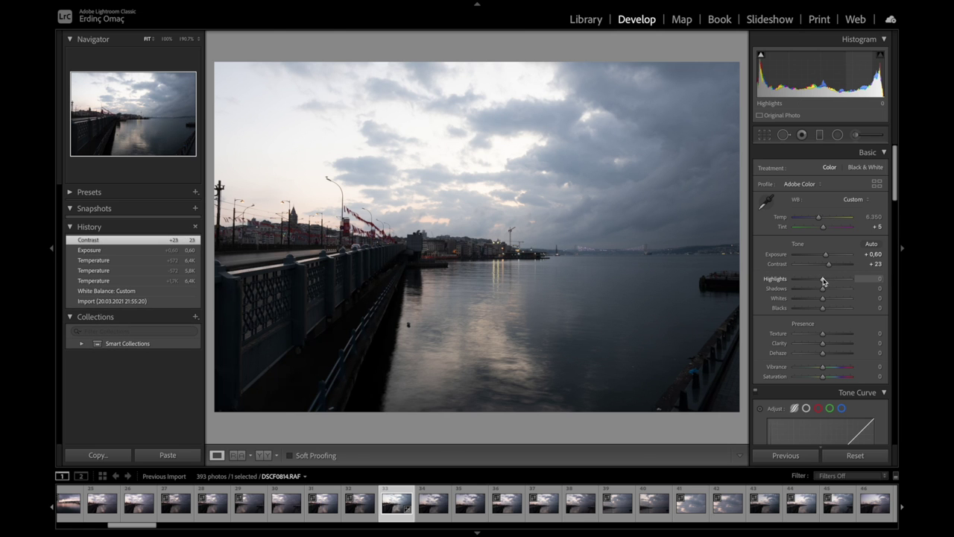
left_click_drag(823, 280, 786, 281)
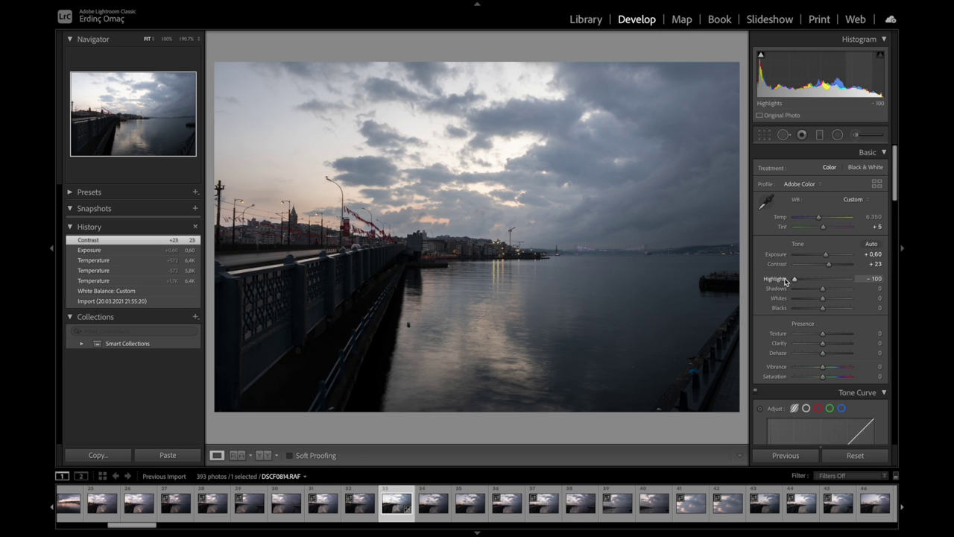
left_click_drag(824, 292, 895, 290)
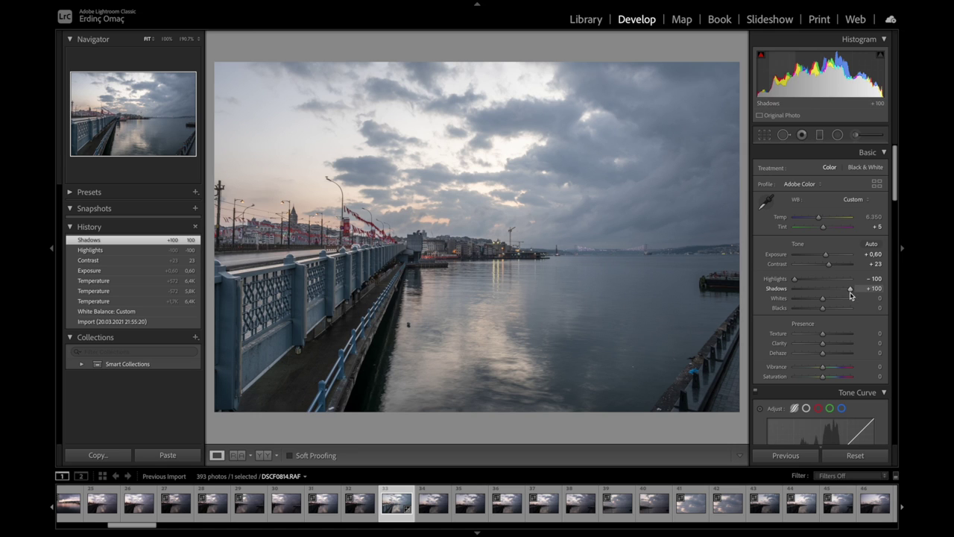
left_click_drag(853, 292, 844, 292)
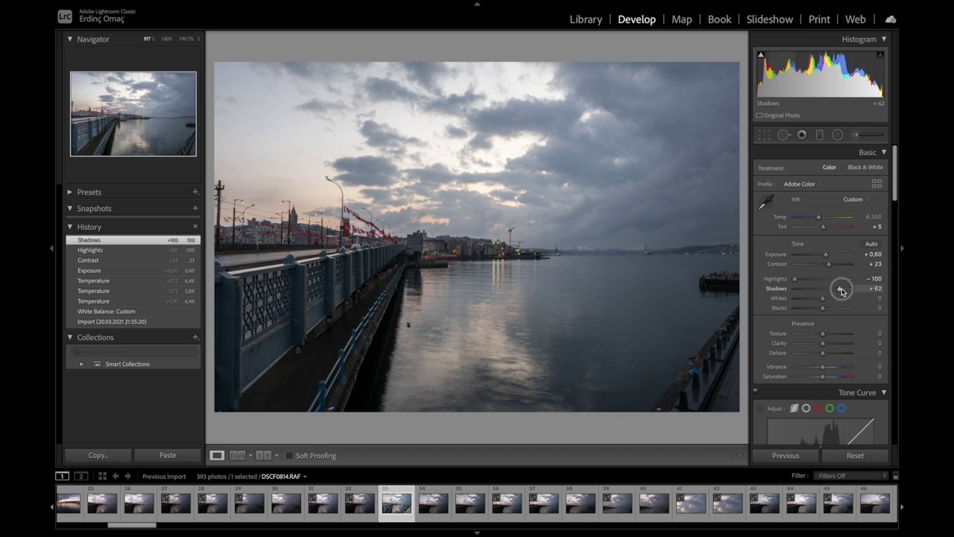
left_click_drag(844, 292, 839, 292)
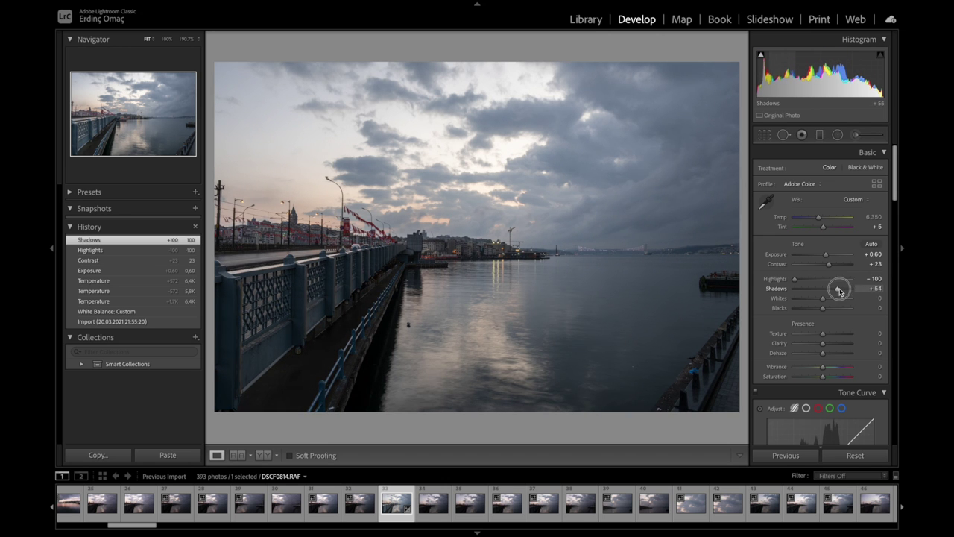
left_click_drag(839, 291, 897, 286)
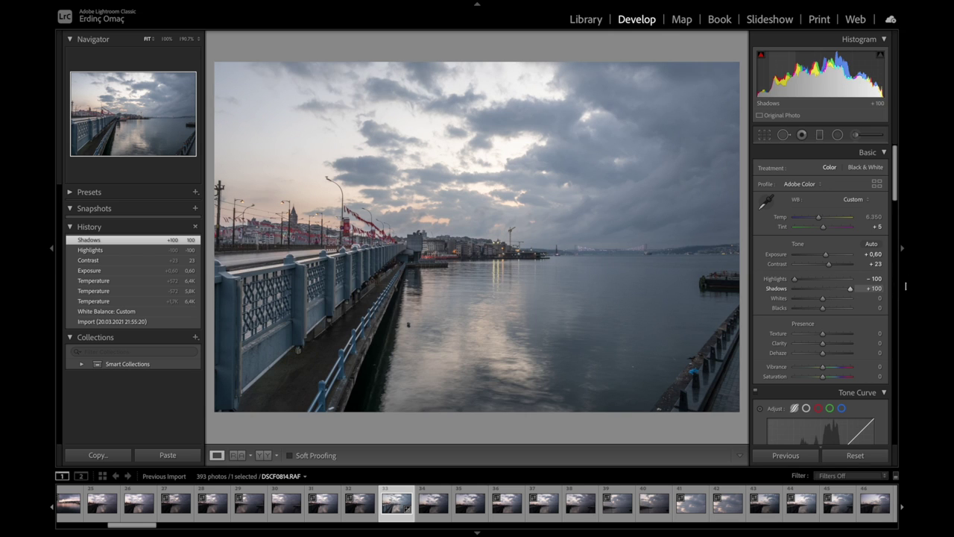
left_click_drag(850, 289, 840, 292)
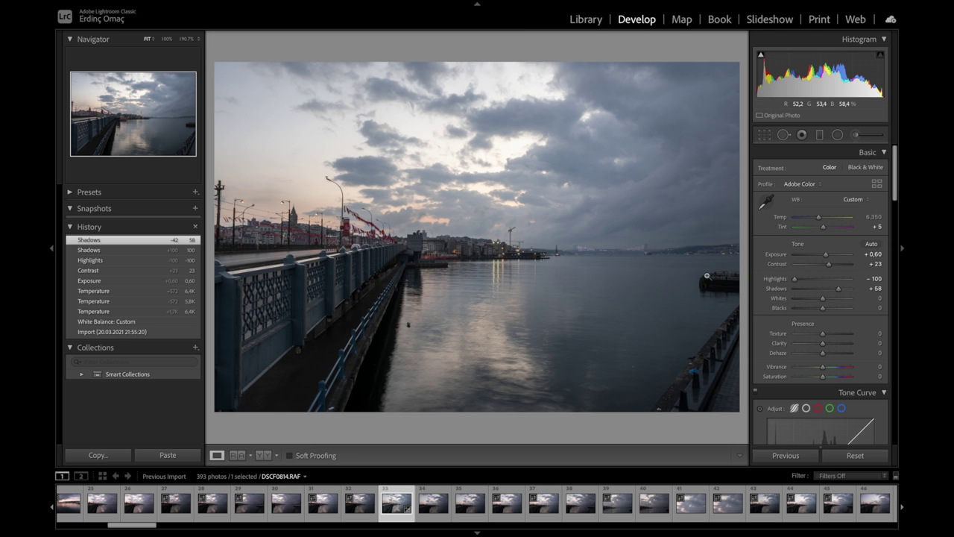
mouse_move(824, 301)
left_mouse_down()
mouse_move(877, 298)
mouse_move(814, 302)
left_mouse_up()
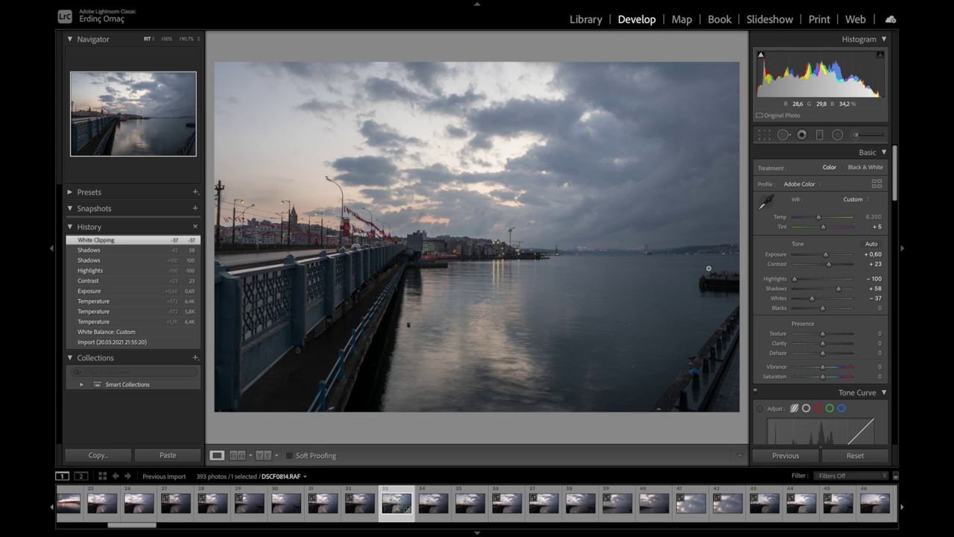
mouse_move(823, 308)
left_mouse_down()
mouse_move(885, 306)
mouse_move(826, 311)
left_mouse_up()
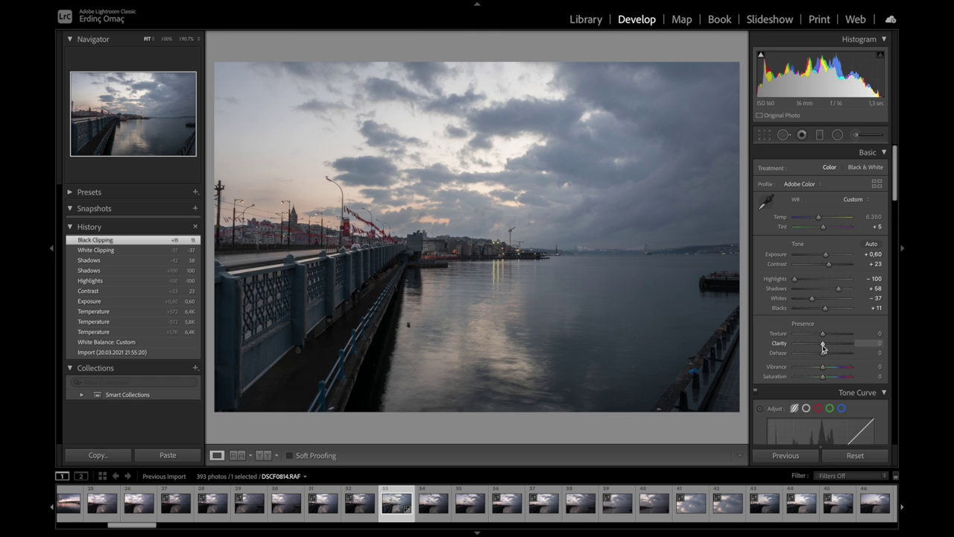
Set Clarity to +26, Vibrance to +27 and Saturation to +17.
left_click_drag(823, 347, 902, 341)
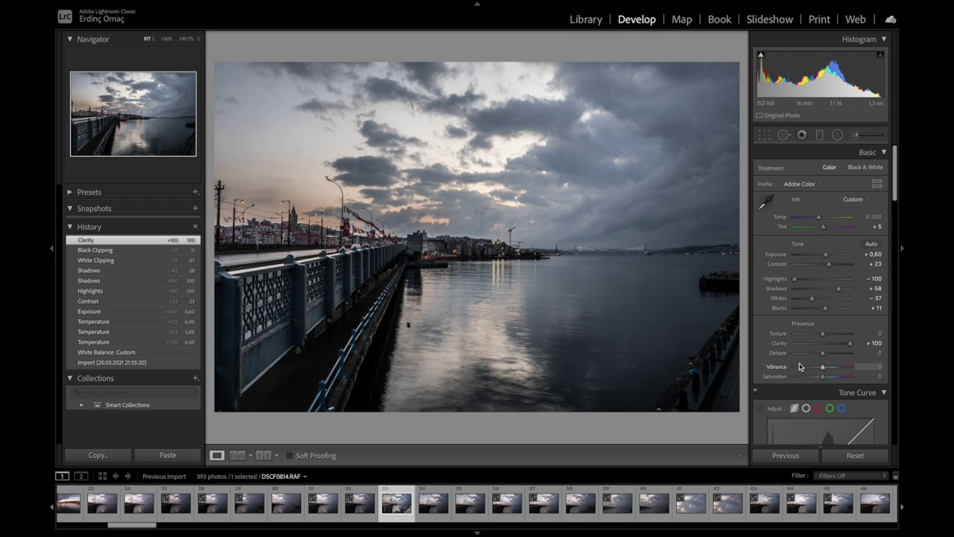
left_click_drag(851, 343, 832, 345)
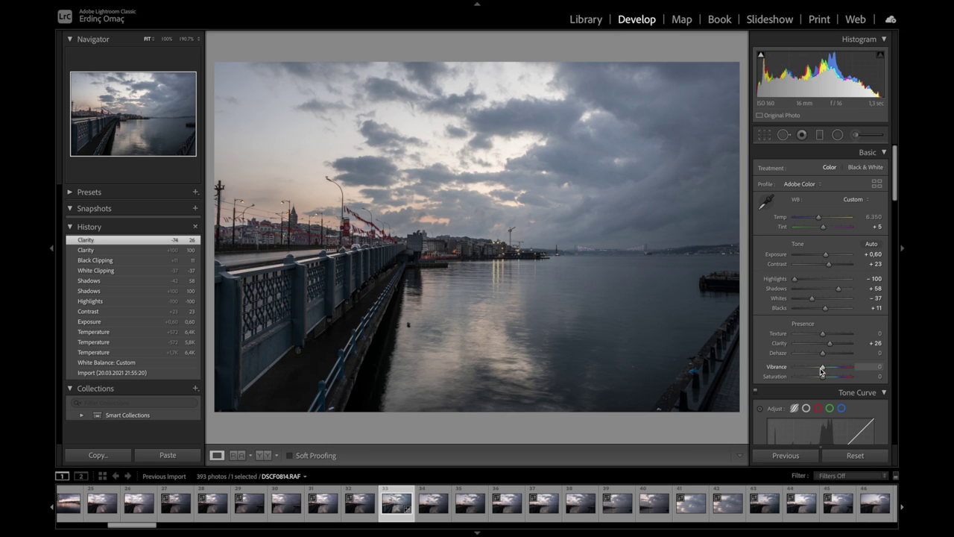
left_click_drag(824, 376, 881, 375)
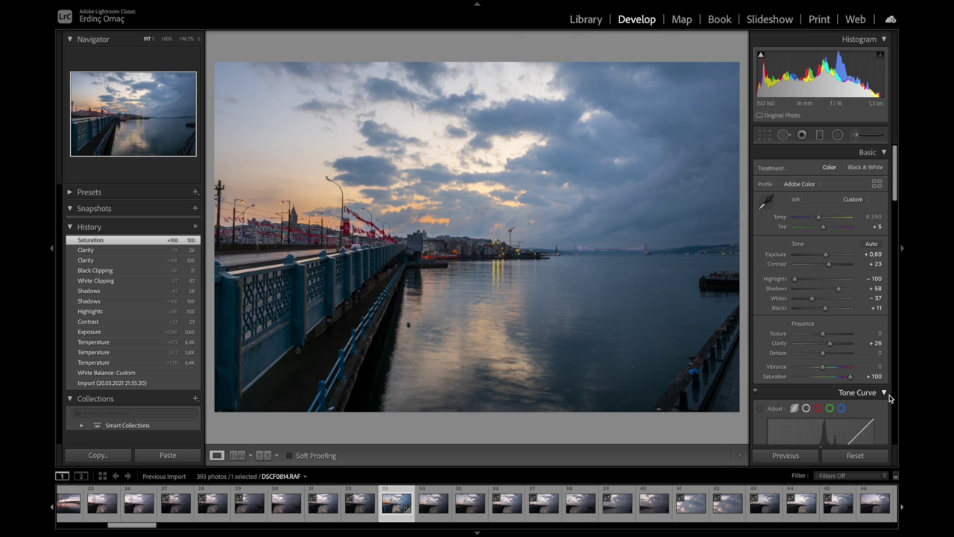
double_click(851, 379)
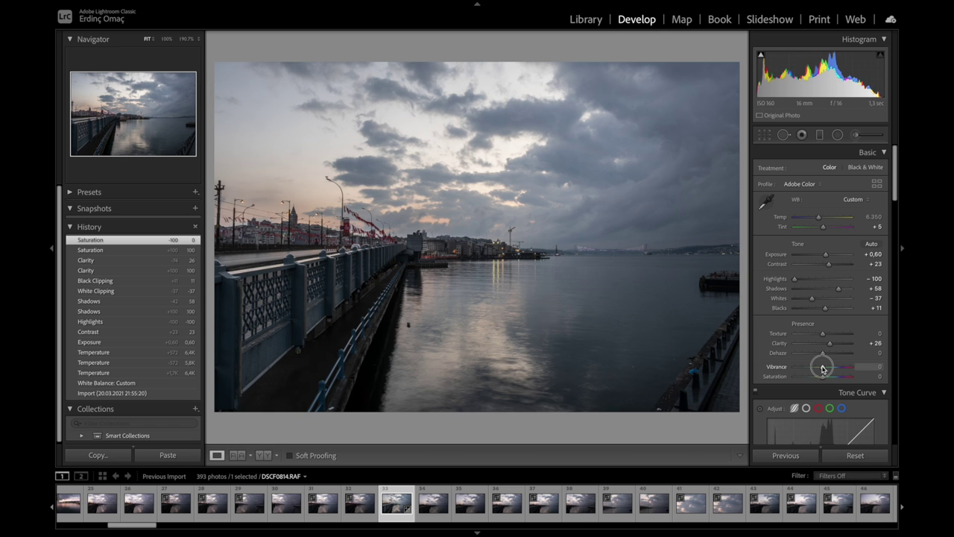
left_click_drag(823, 368, 906, 376)
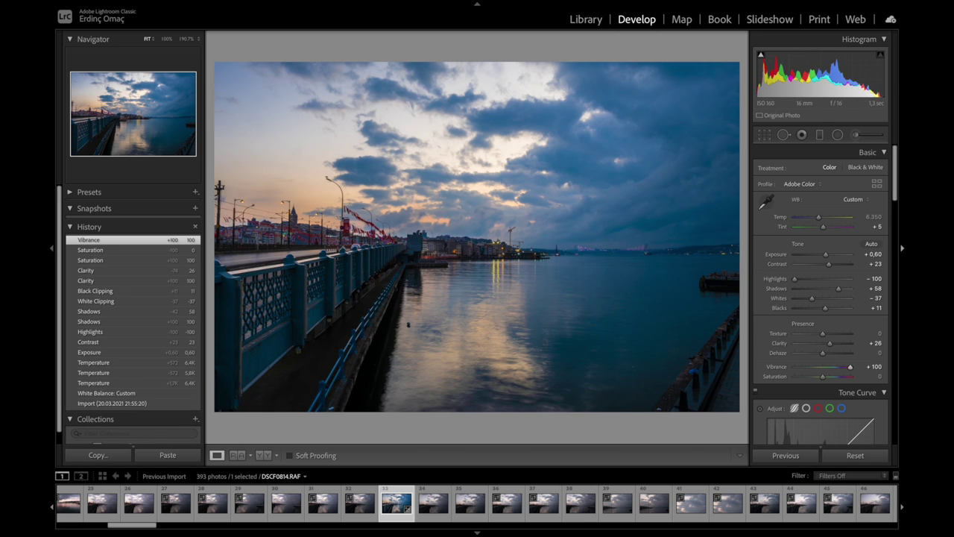
left_click_drag(850, 367, 826, 378)
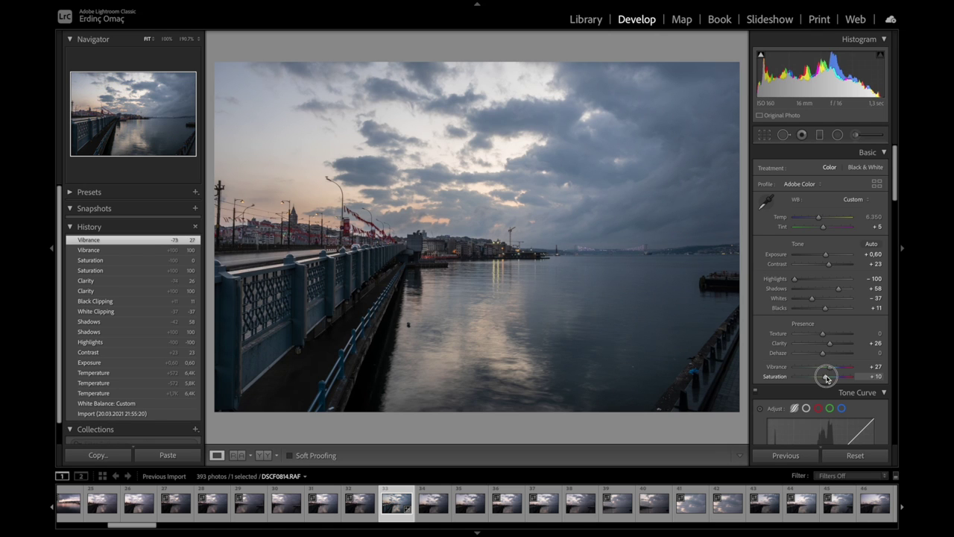
left_click_drag(826, 378, 828, 377)
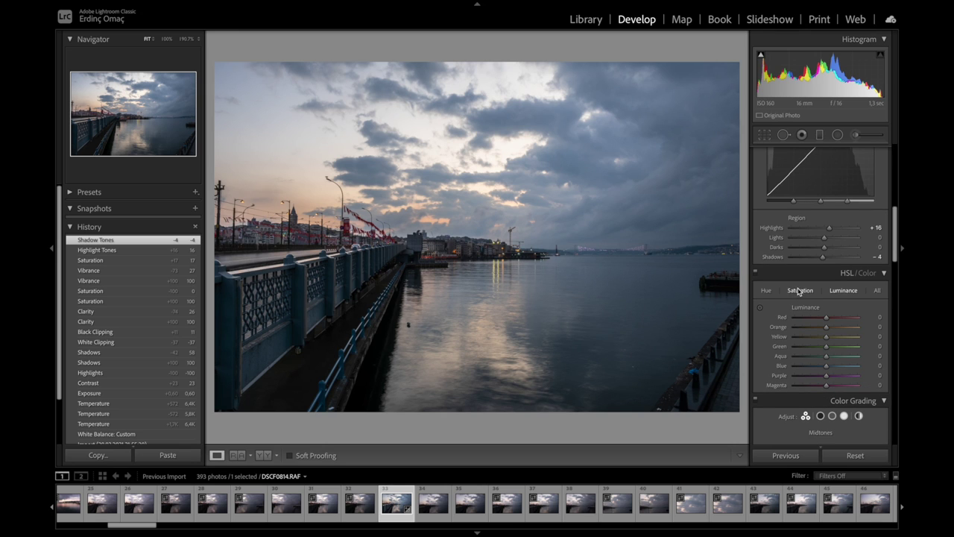
Experiment with the blue Hue in HSL, then reset Blue hue to 0.
scroll(865, 336, "down", 1)
scroll(865, 298, "down", 1)
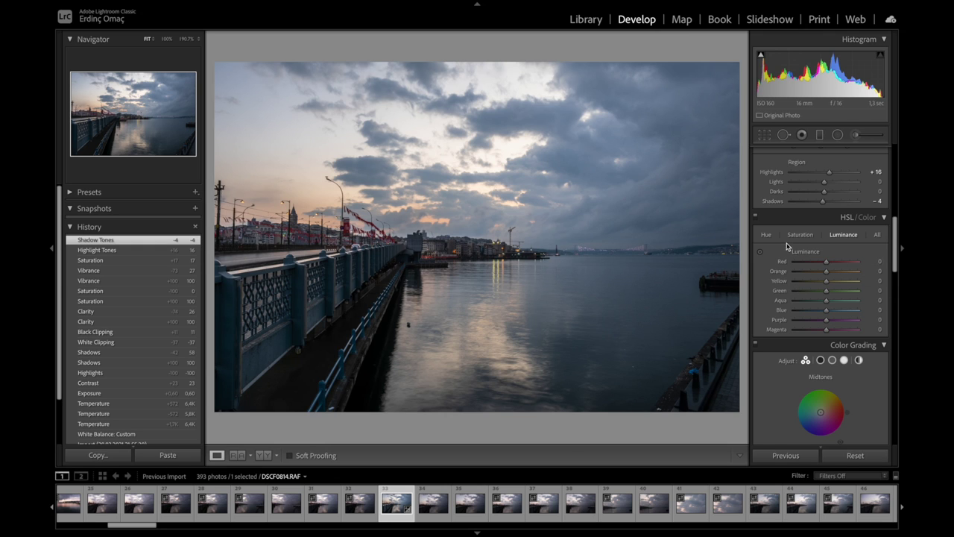
left_click(766, 235)
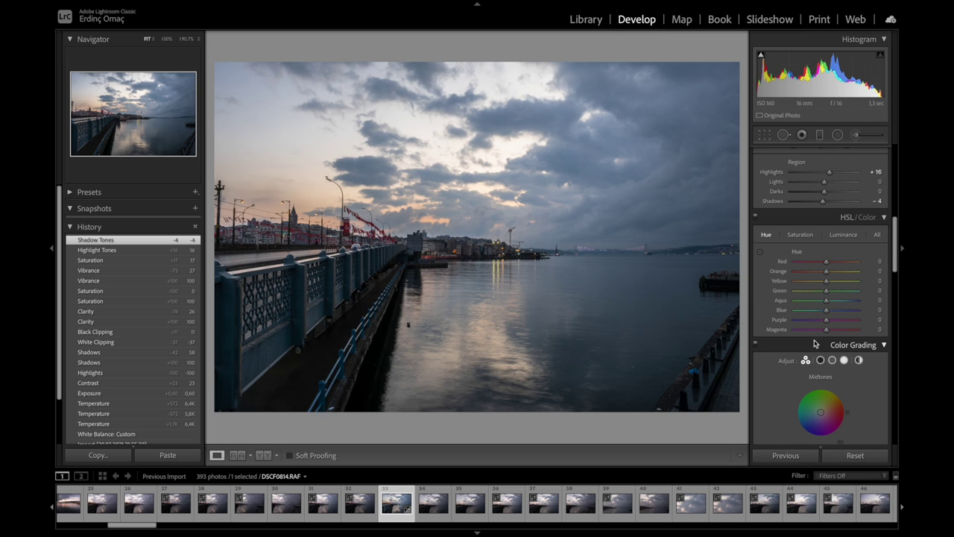
left_click(760, 253)
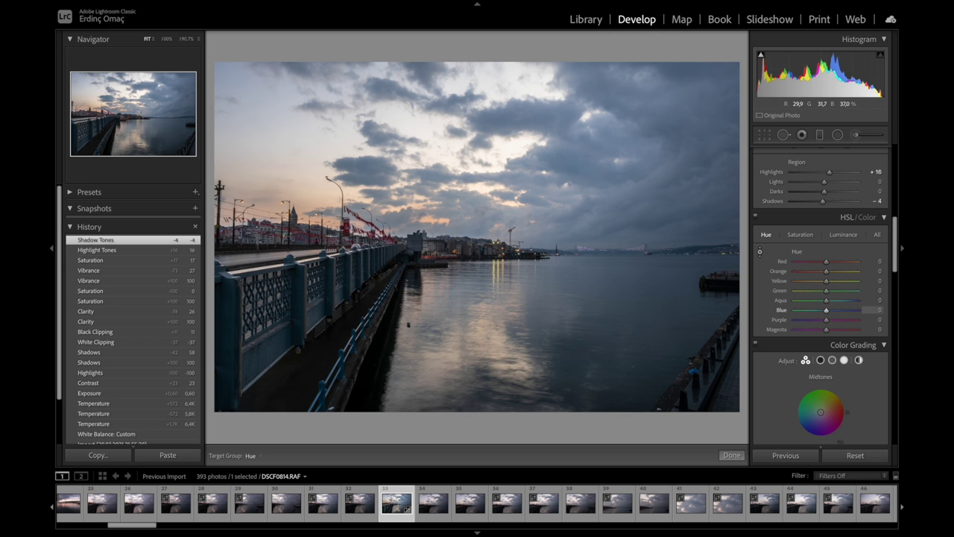
mouse_move(612, 316)
left_mouse_down()
mouse_move(612, 284)
mouse_move(613, 313)
left_mouse_up()
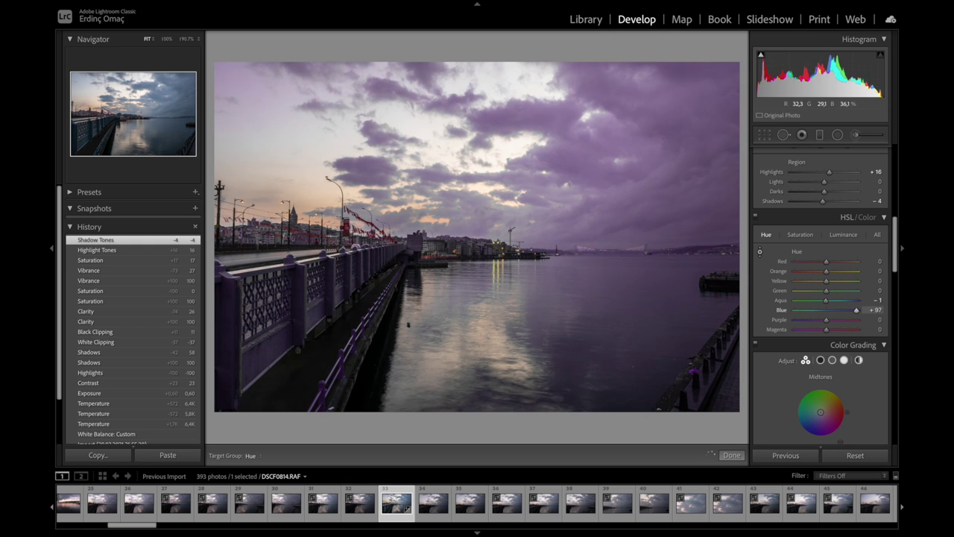
left_click_drag(612, 313, 613, 315)
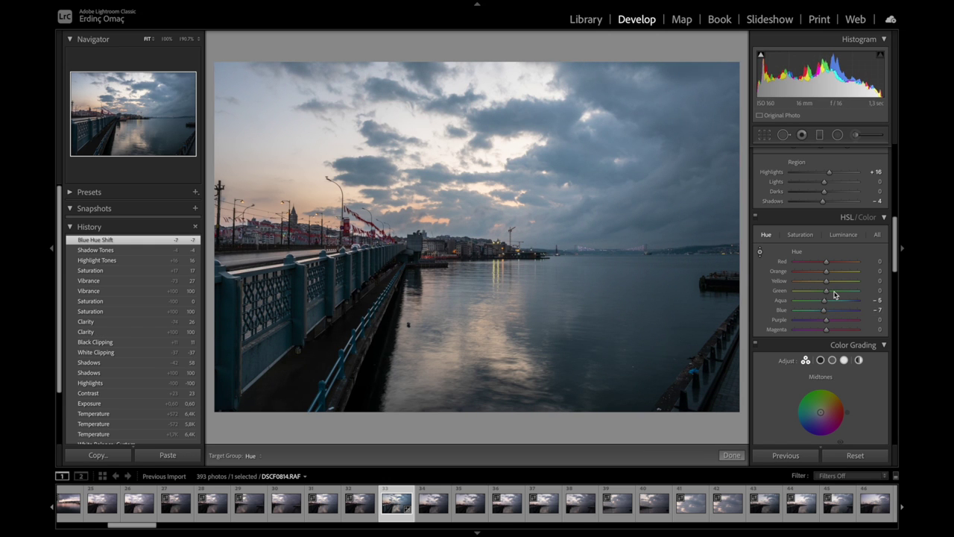
double_click(826, 315)
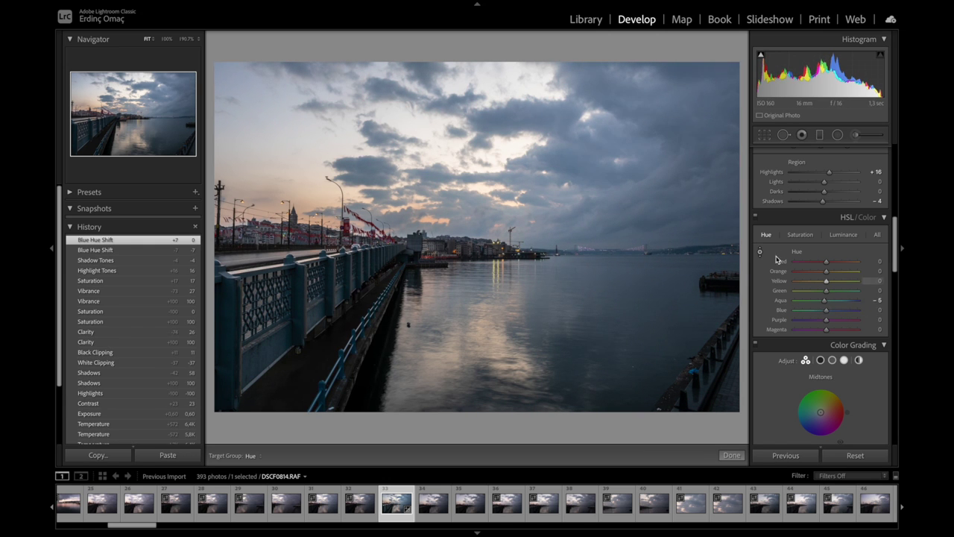
In HSL Saturation, raise Blue to +6 and reset Red back to 0.
left_click(844, 235)
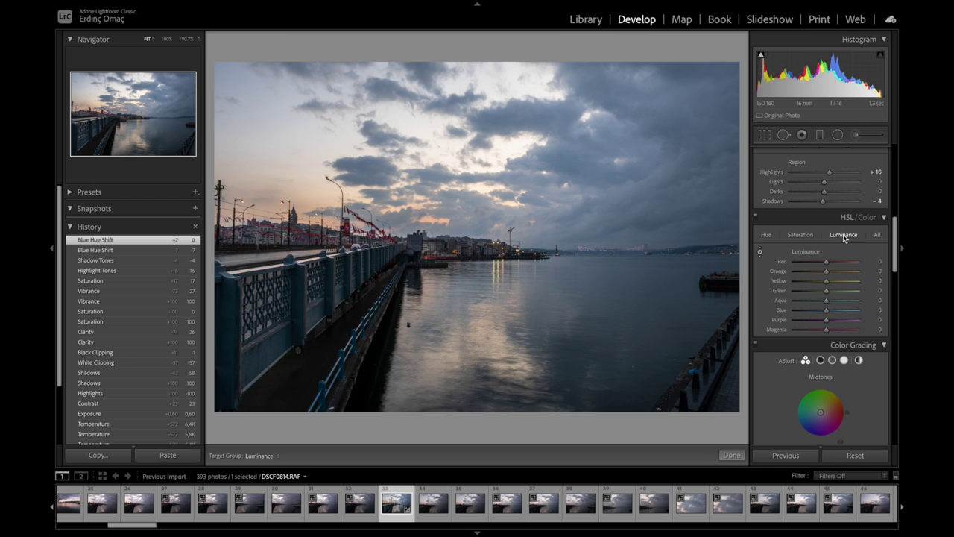
left_click(801, 235)
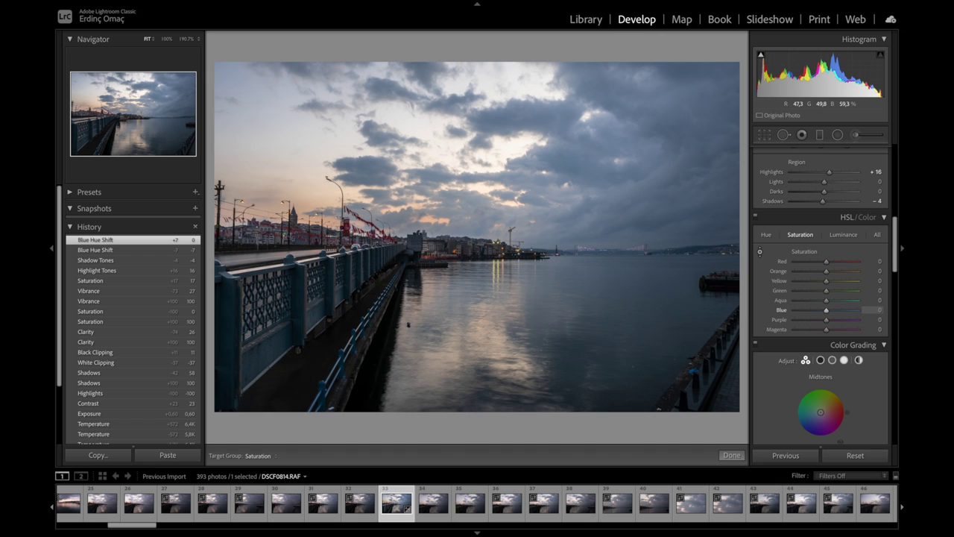
mouse_move(597, 186)
left_mouse_down()
mouse_move(596, 150)
mouse_move(571, 172)
left_mouse_up()
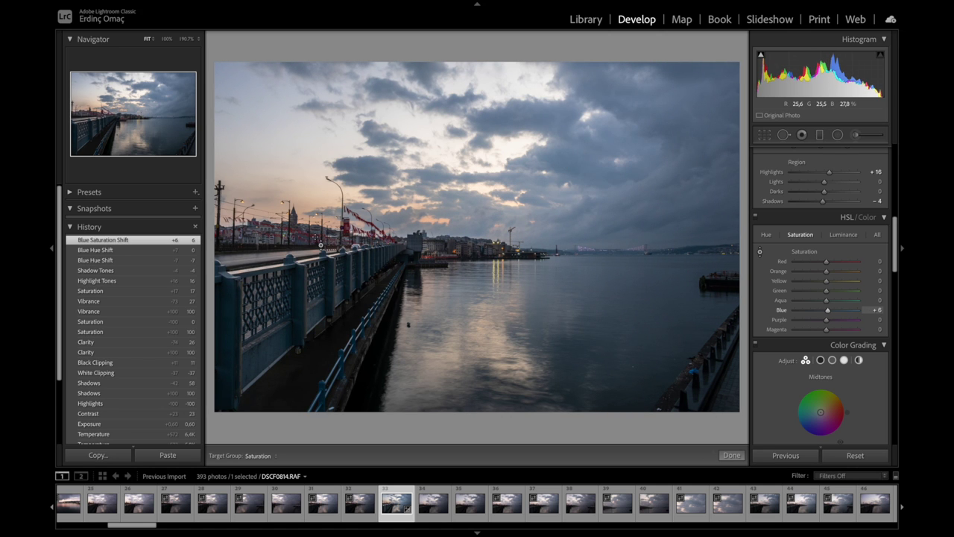
mouse_move(365, 224)
left_mouse_down()
mouse_move(365, 187)
mouse_move(365, 253)
mouse_move(365, 243)
left_mouse_up()
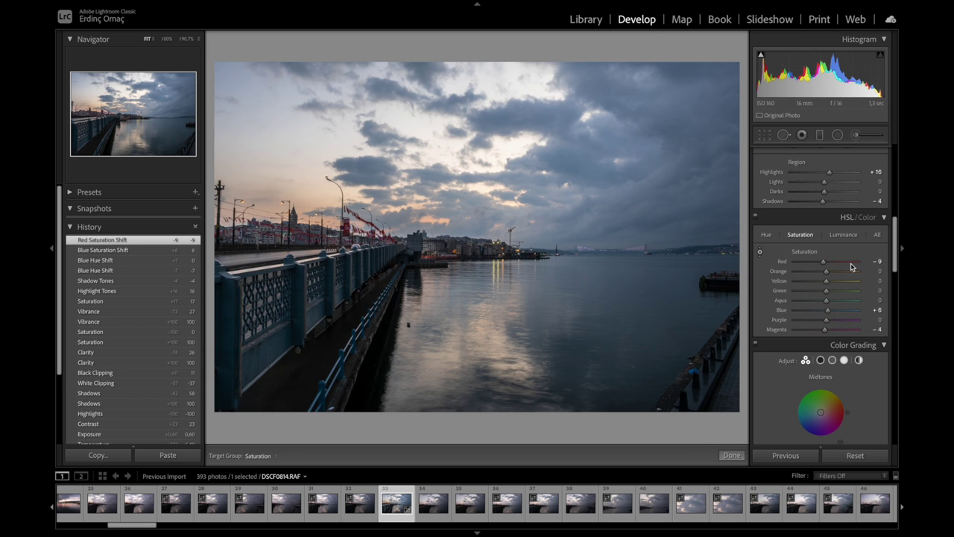
double_click(824, 263)
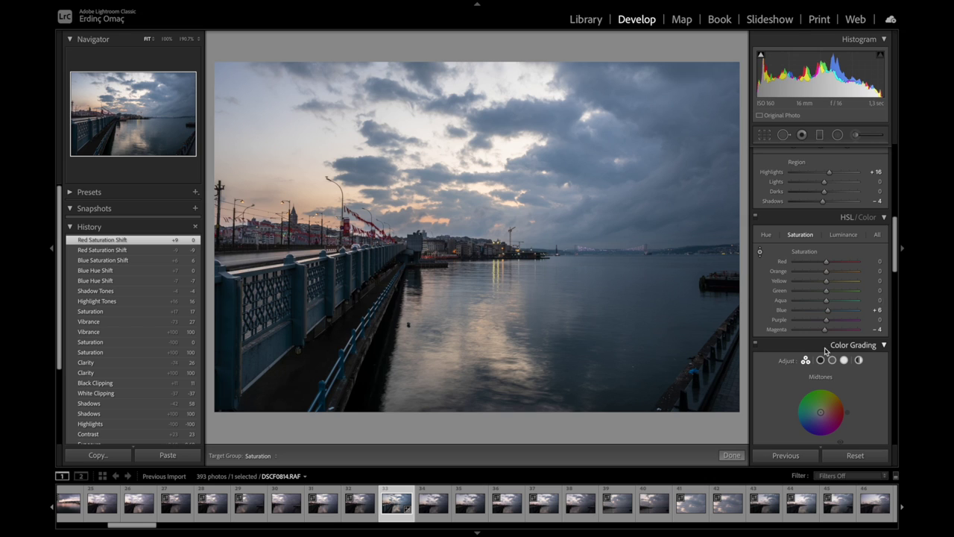
Reset Magenta and Blue saturation to 0, then darken Orange luminance to −39 and Blue to −67.
double_click(825, 330)
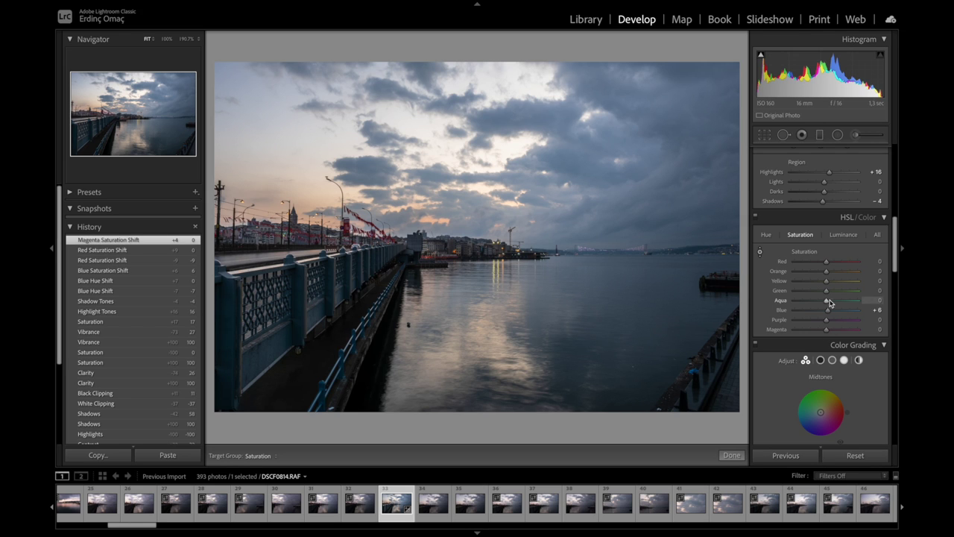
double_click(828, 311)
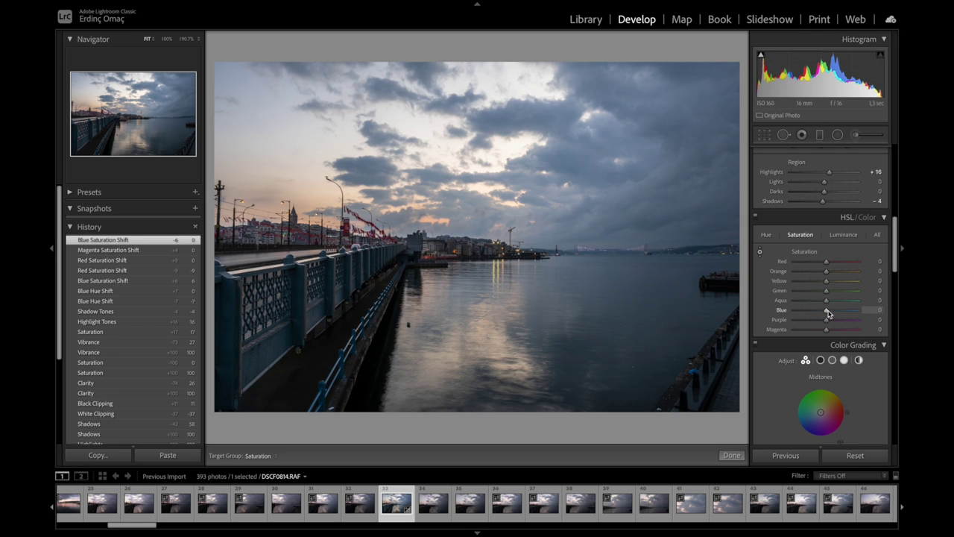
left_click(845, 236)
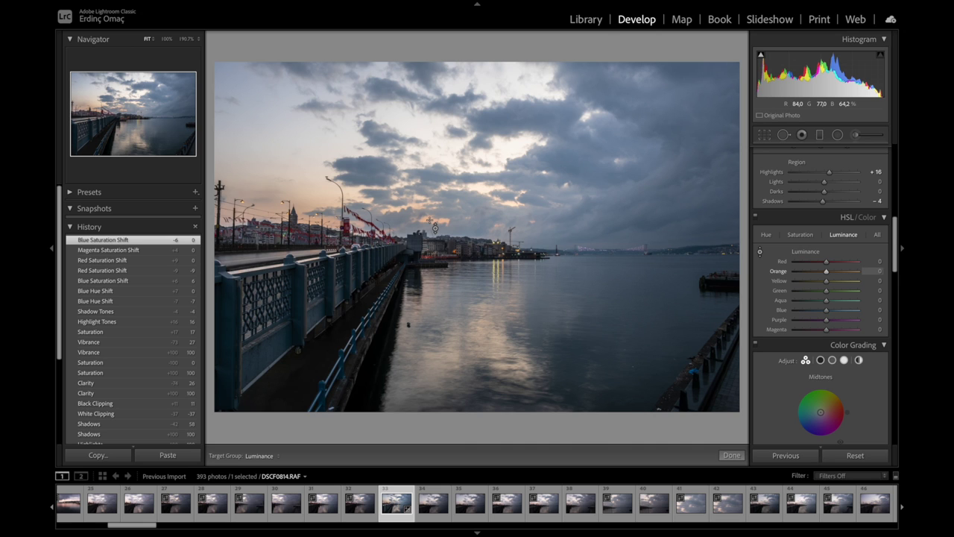
left_click_drag(432, 216, 432, 246)
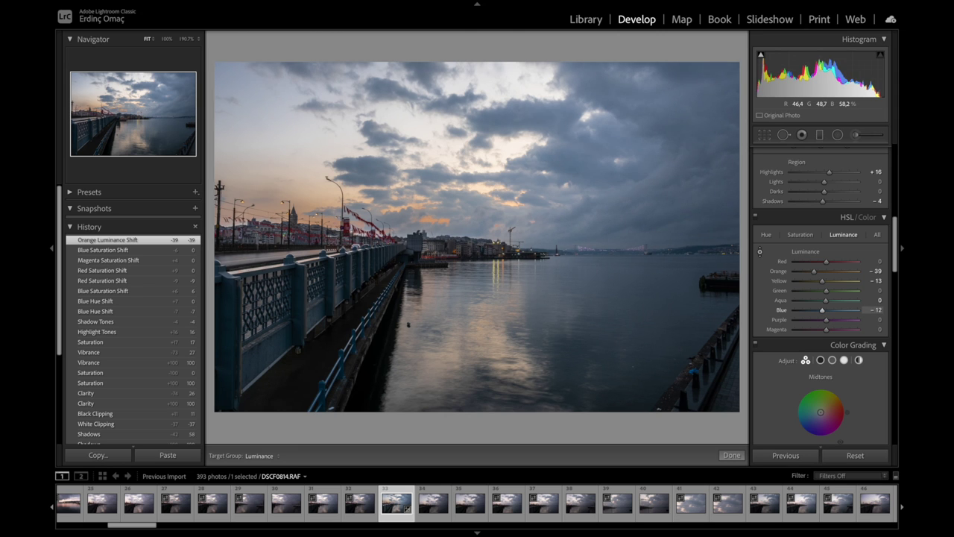
left_click_drag(596, 119, 597, 183)
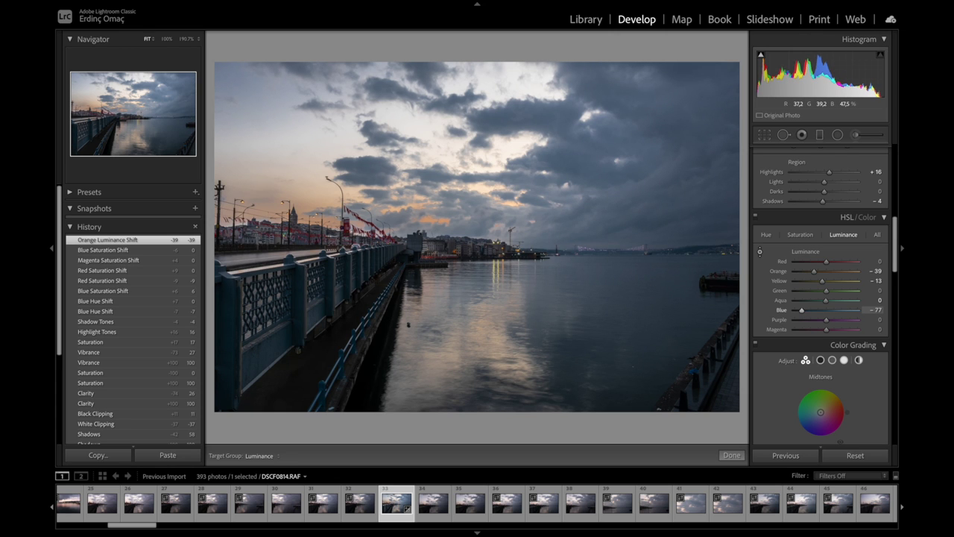
left_click_drag(596, 183, 597, 173)
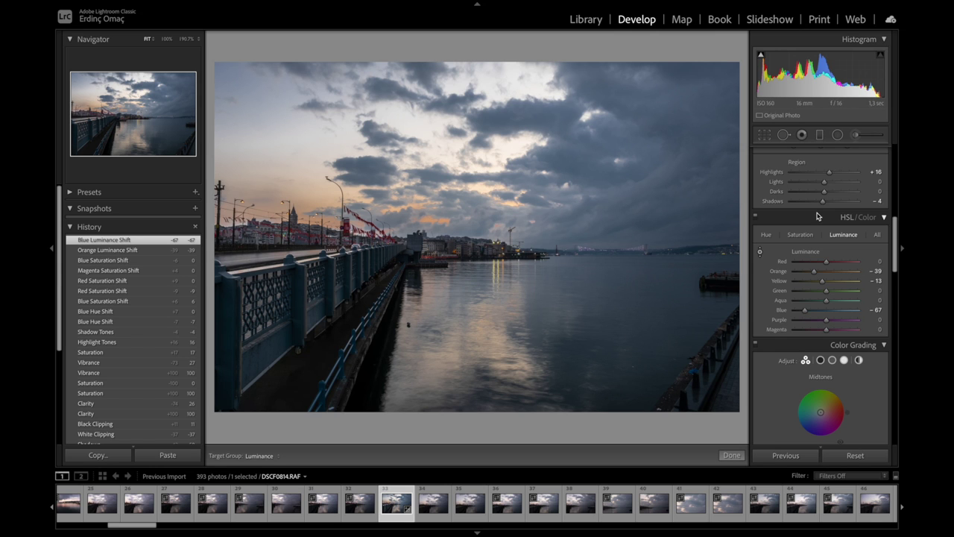
Raise Shadows in the Basic panel from +58 to +74.
scroll(818, 217, "up", 5)
scroll(820, 216, "up", 5)
scroll(820, 216, "up", 5)
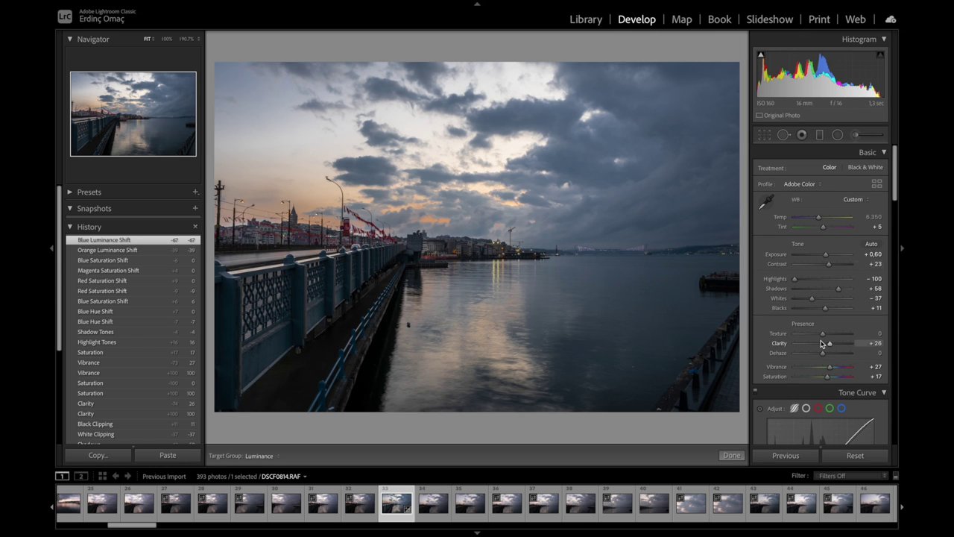
left_click(838, 290)
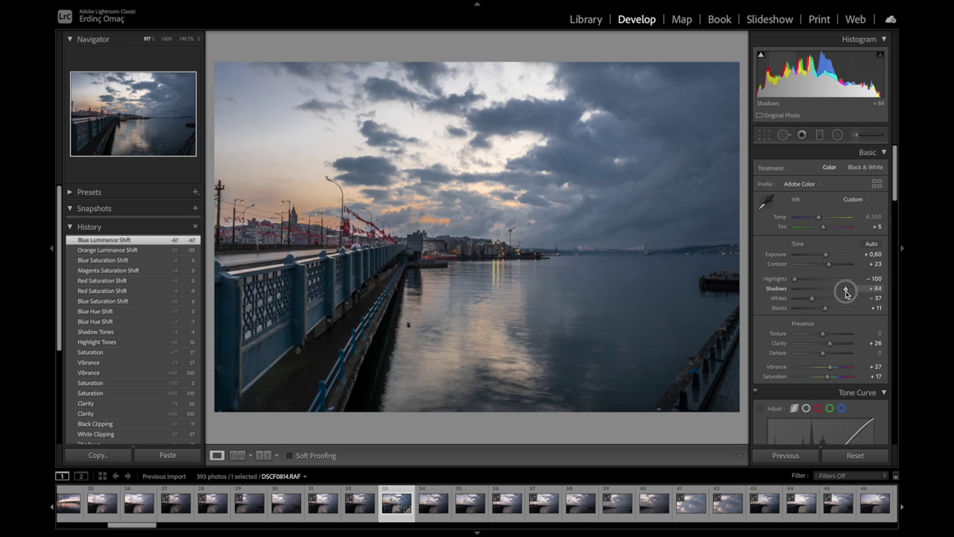
left_click_drag(839, 292, 843, 294)
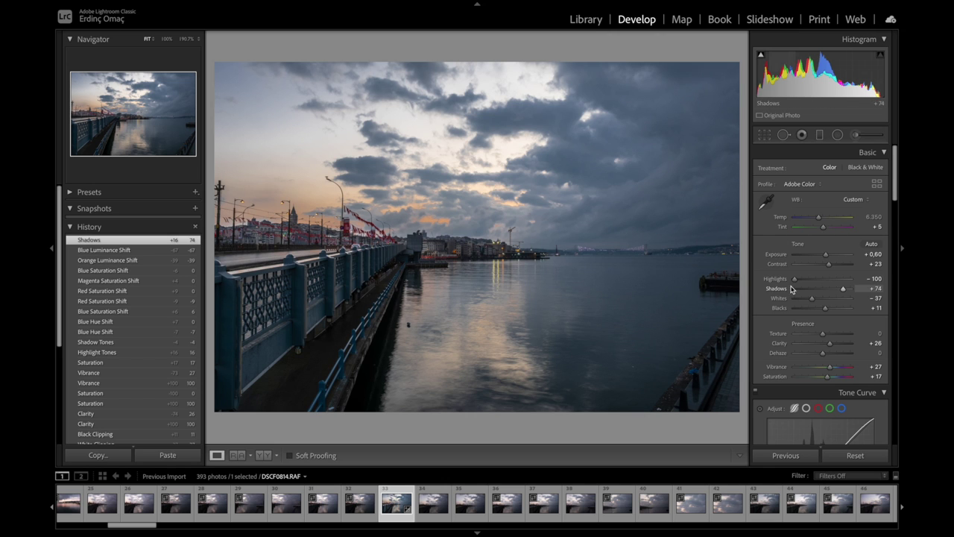
Scroll down the right panel to the Detail panel's sharpening settings.
scroll(822, 300, "down", 3)
scroll(835, 335, "down", 2)
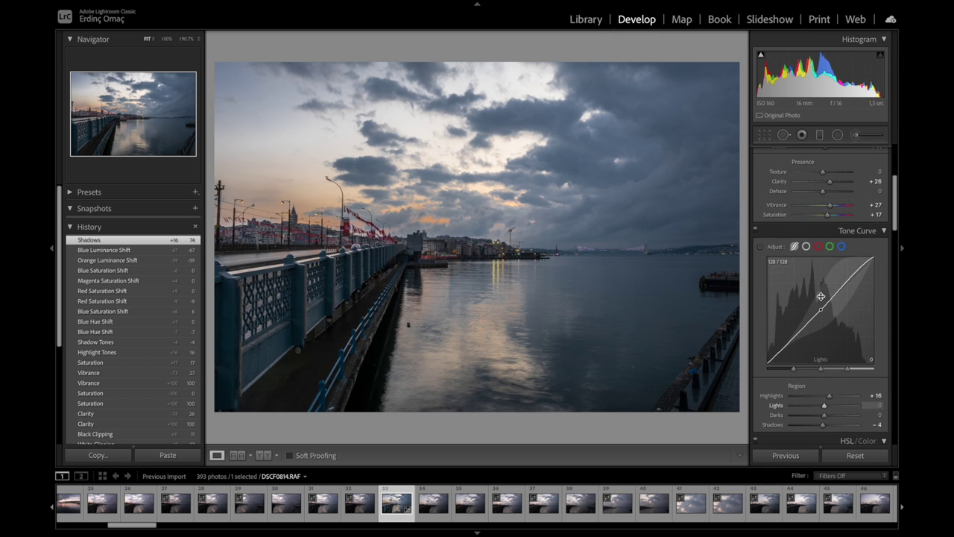
scroll(856, 379, "down", 2)
scroll(856, 379, "down", 1)
scroll(856, 380, "down", 2)
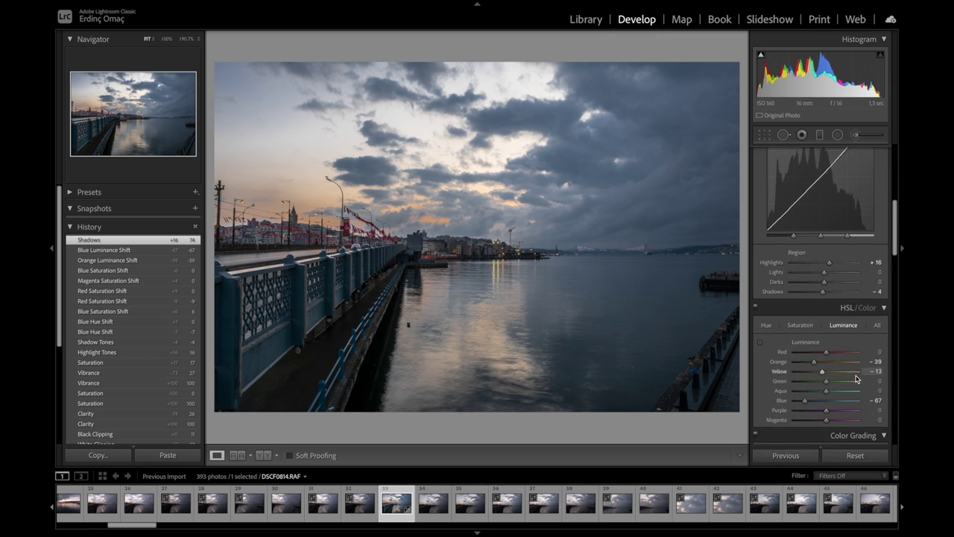
scroll(856, 380, "down", 1)
scroll(856, 379, "down", 2)
scroll(856, 380, "down", 1)
scroll(856, 379, "down", 1)
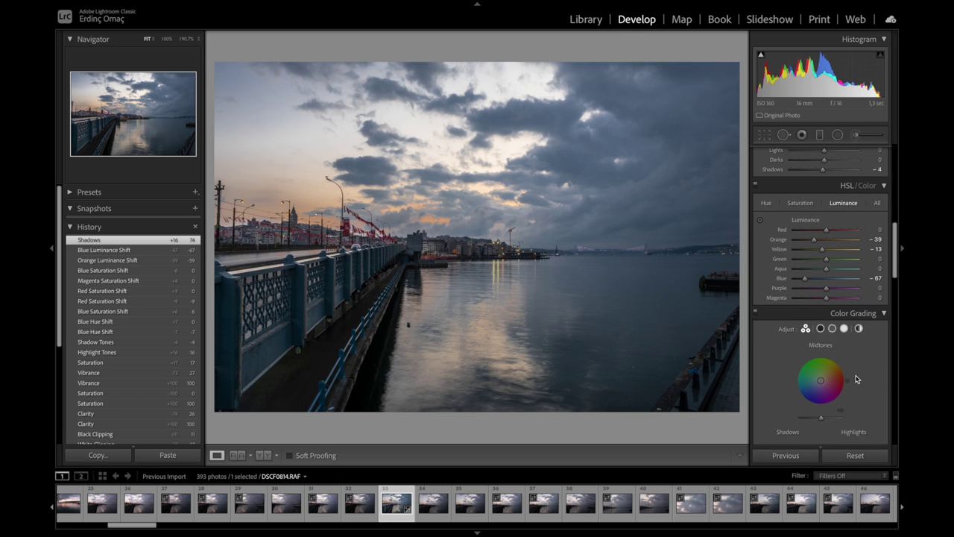
scroll(856, 379, "down", 2)
scroll(856, 380, "down", 2)
scroll(856, 378, "down", 2)
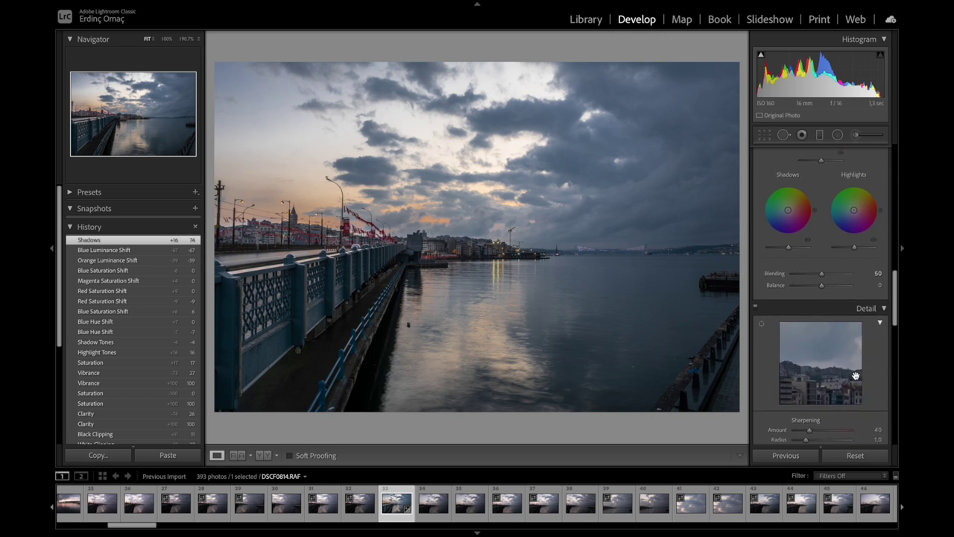
scroll(856, 375, "down", 2)
Raise Sharpening Amount to 57, leaving Luminance noise reduction at 0.
scroll(856, 375, "down", 2)
scroll(856, 376, "down", 1)
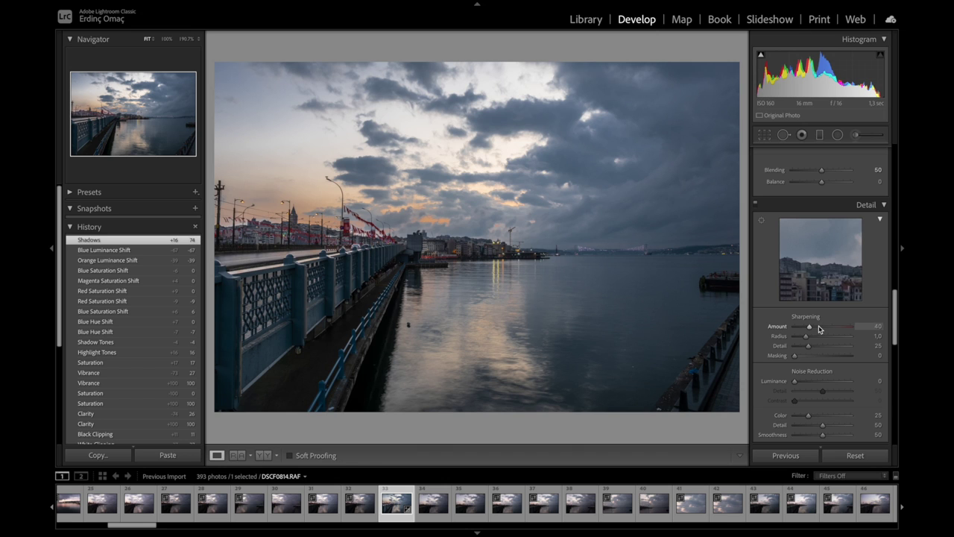
left_click(818, 326)
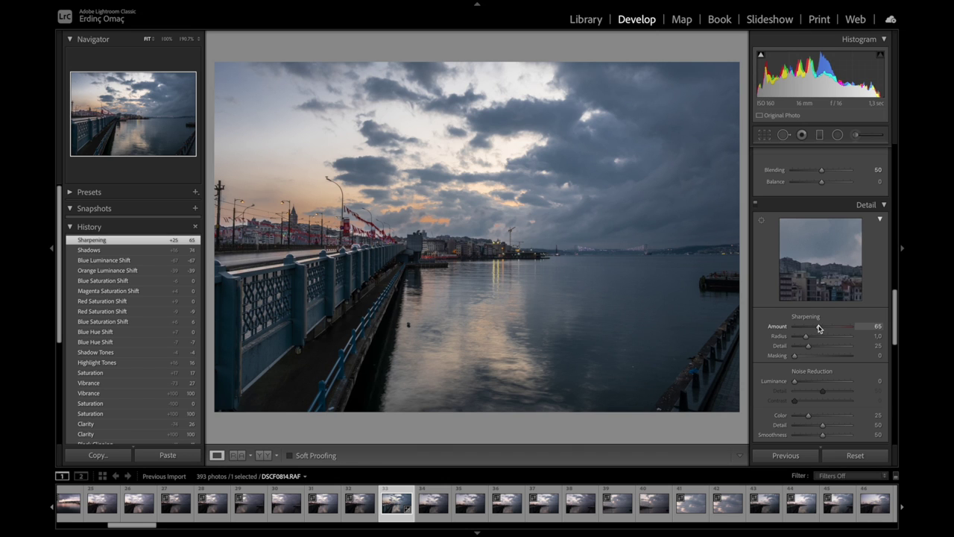
left_click_drag(818, 328, 817, 328)
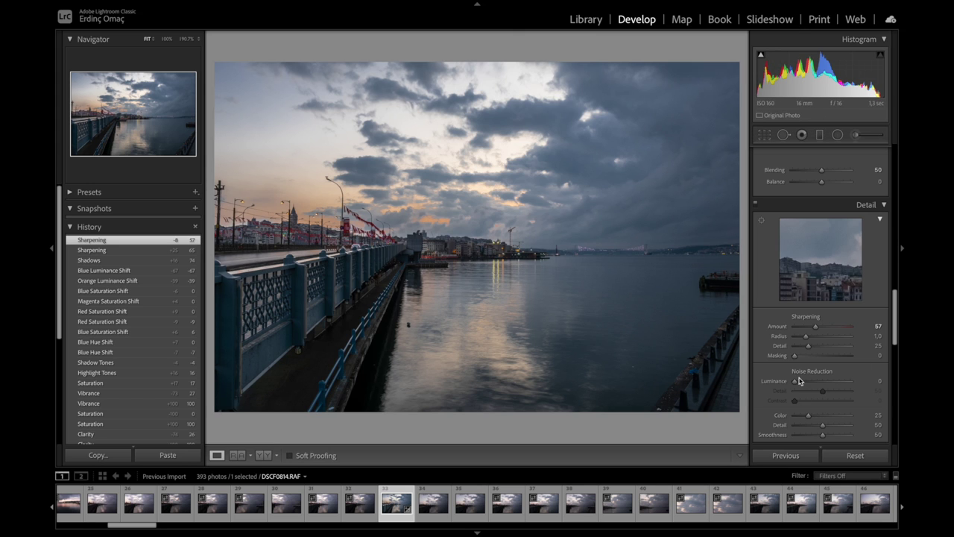
mouse_move(795, 381)
left_mouse_down()
mouse_move(905, 380)
mouse_move(720, 384)
left_mouse_up()
Enable lens profile corrections with Make Fujifilm, applying the FinePix X100 profile.
scroll(841, 404, "down", 5)
scroll(841, 403, "down", 1)
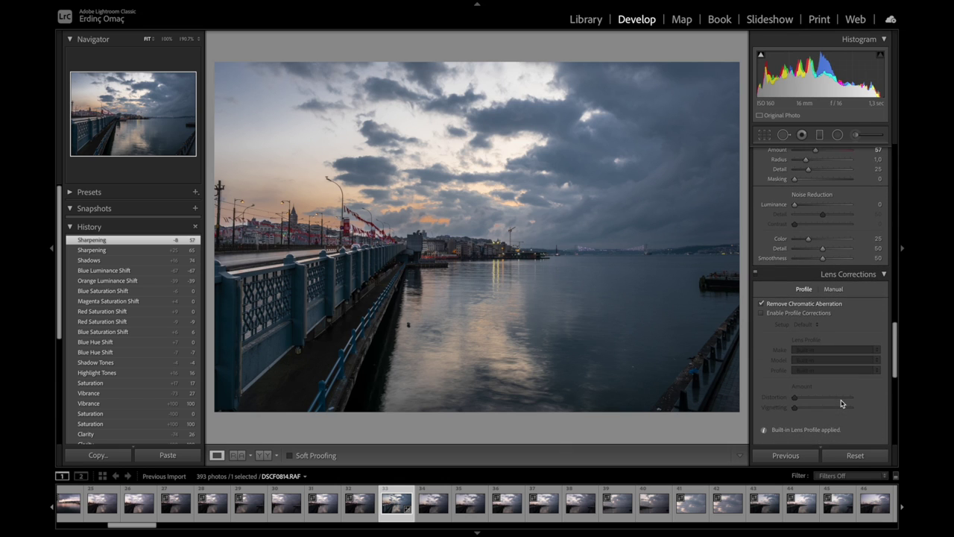
scroll(841, 404, "down", 1)
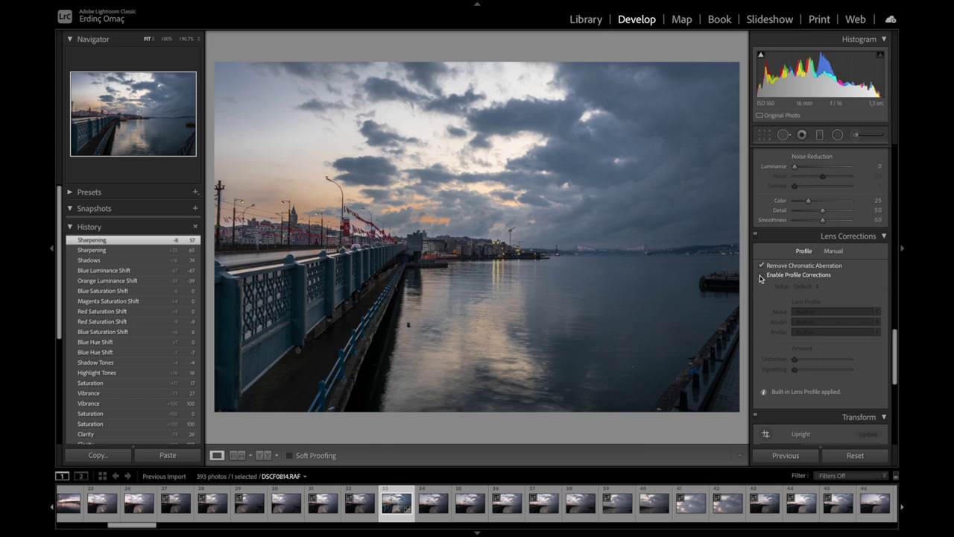
left_click(762, 276)
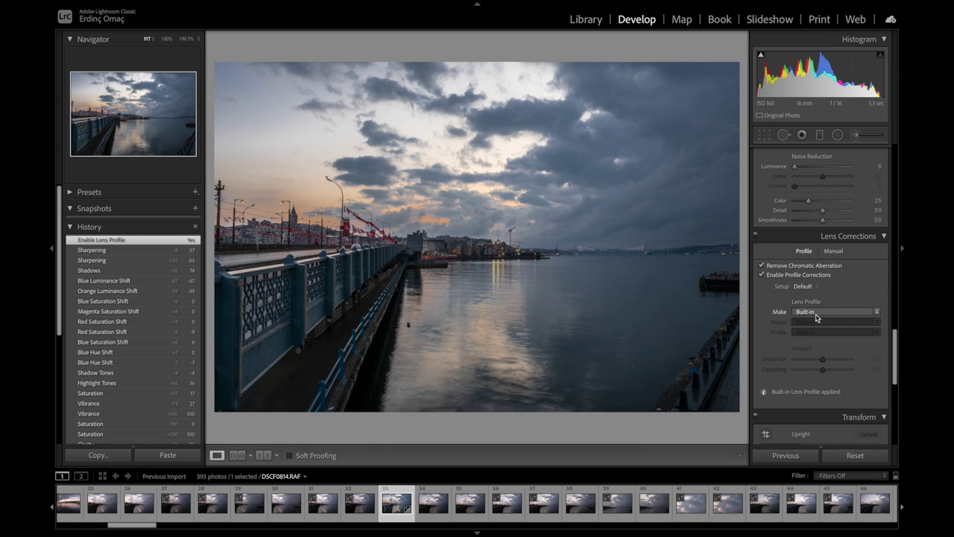
left_click(839, 312)
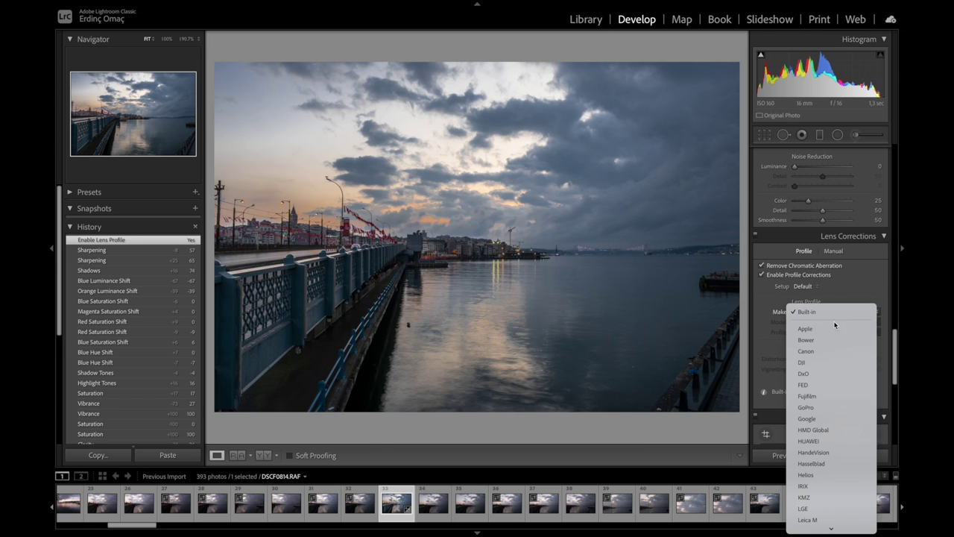
left_click(819, 397)
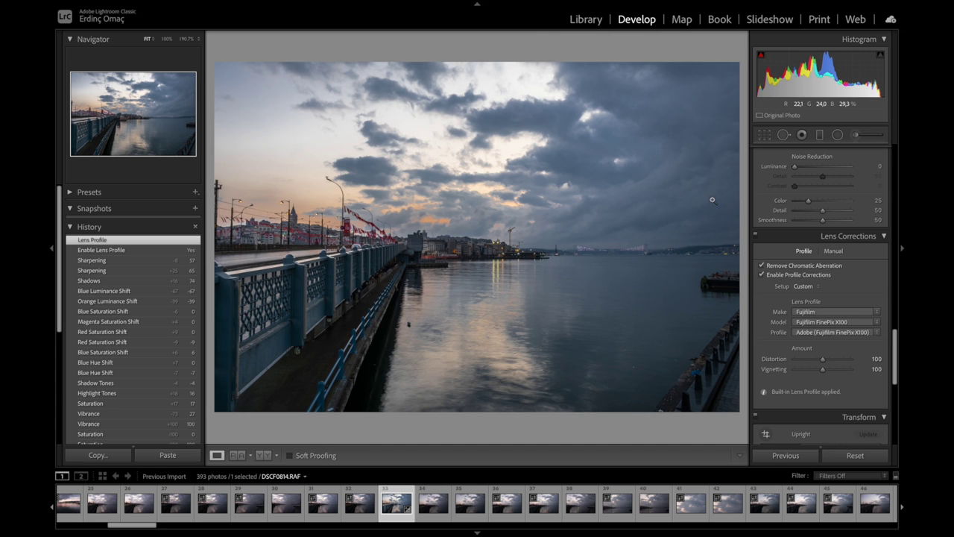
scroll(826, 366, "down", 5)
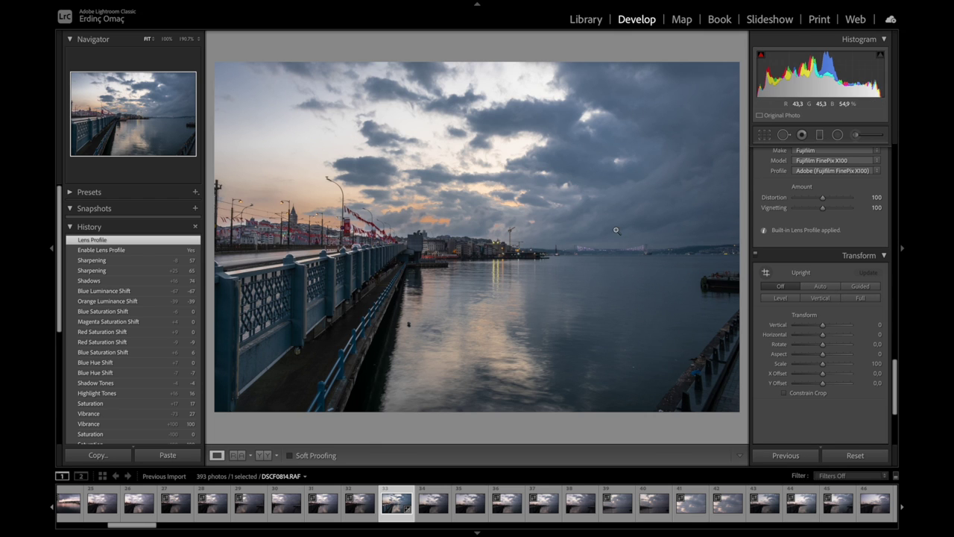
Apply Auto Upright to straighten the bridge photo's lines, then return to the Basic panel.
left_click(825, 290)
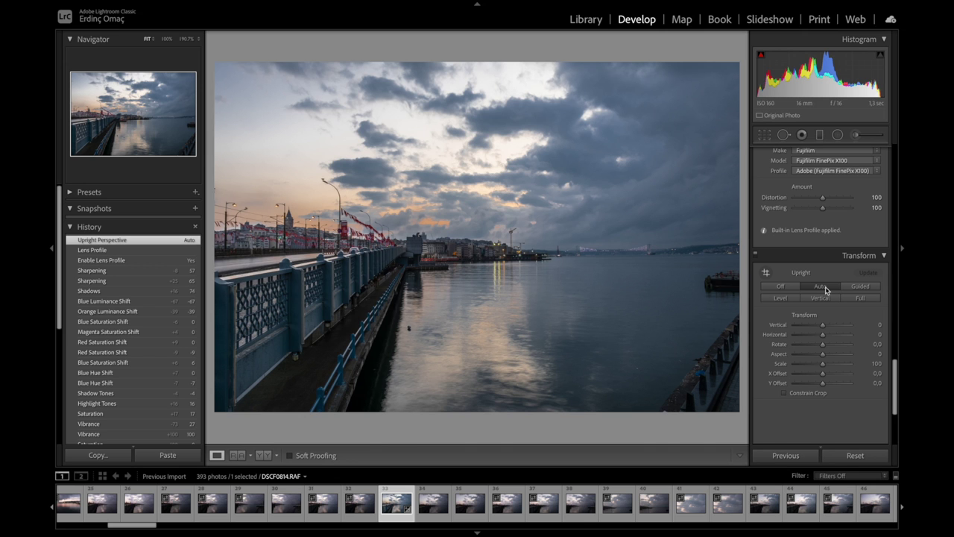
scroll(816, 223, "up", 3)
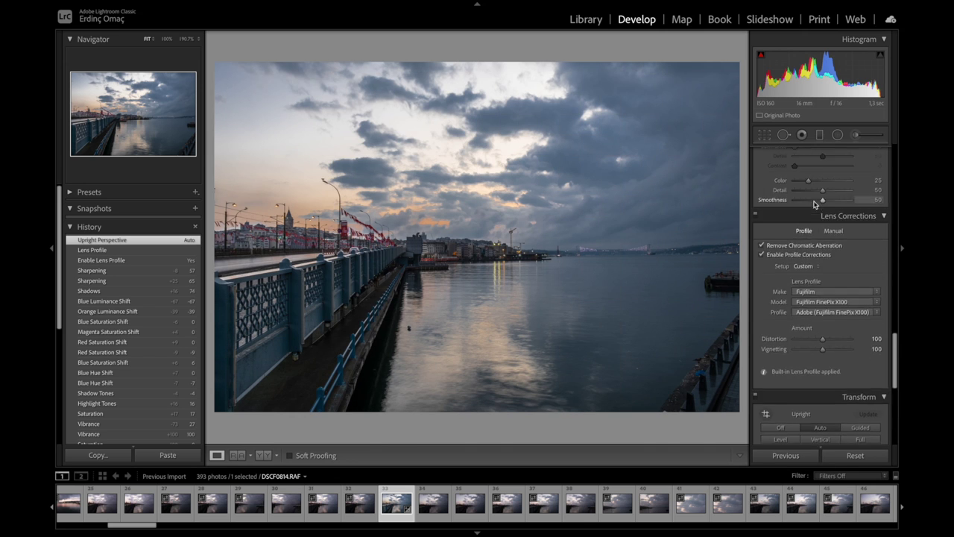
scroll(816, 216, "up", 3)
scroll(814, 205, "up", 3)
scroll(814, 205, "up", 3)
scroll(814, 205, "up", 3)
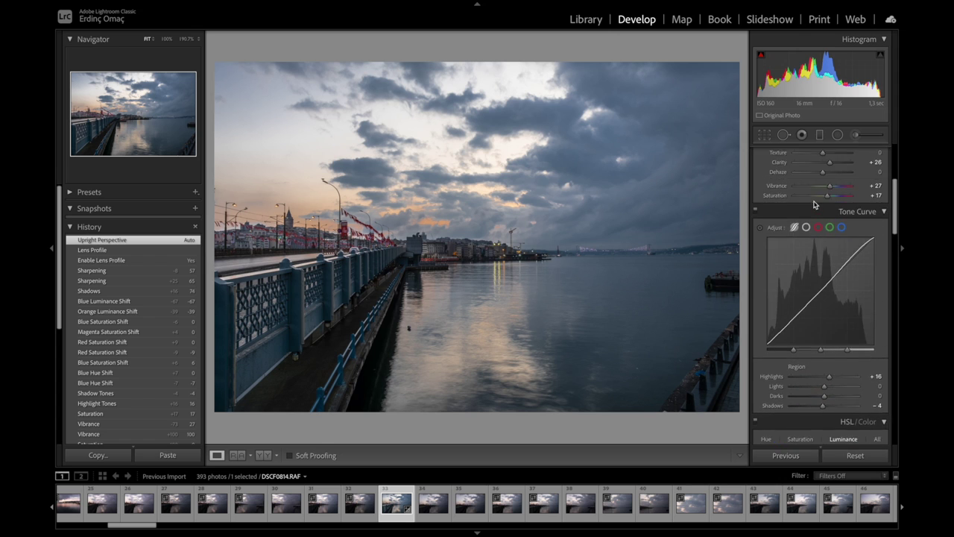
scroll(815, 205, "up", 3)
scroll(815, 205, "up", 2)
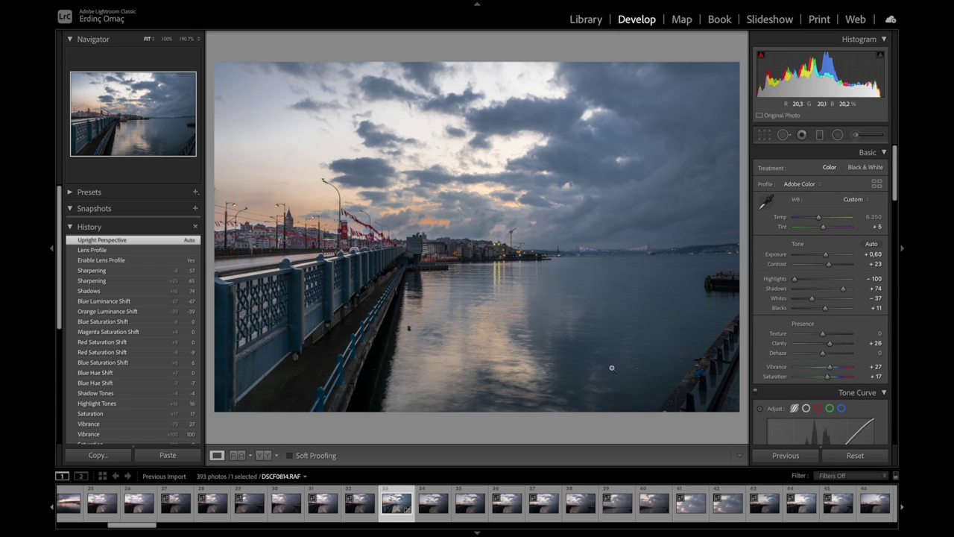
Tighten the bridge photo's crop from the bottom-right corner and preview it full screen.
left_click(765, 136)
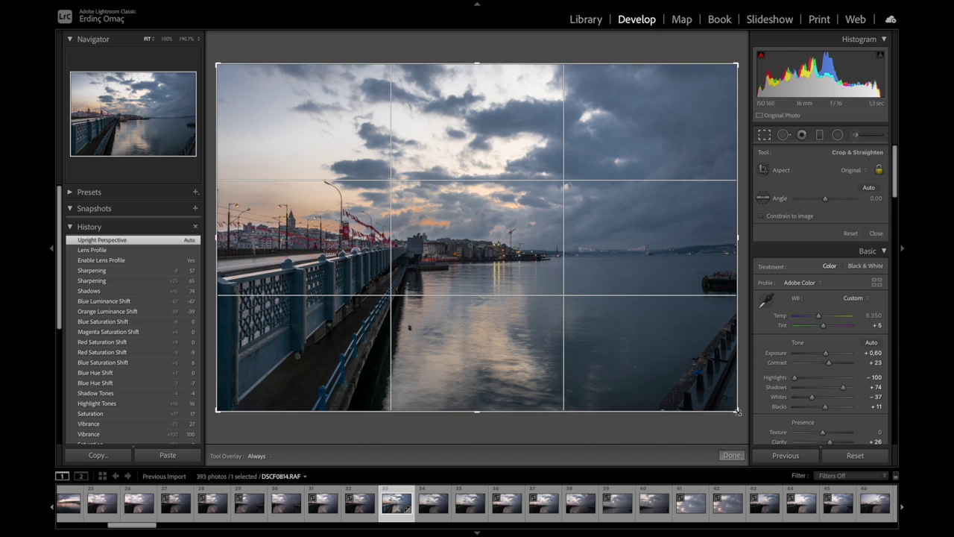
left_click_drag(738, 411, 713, 391)
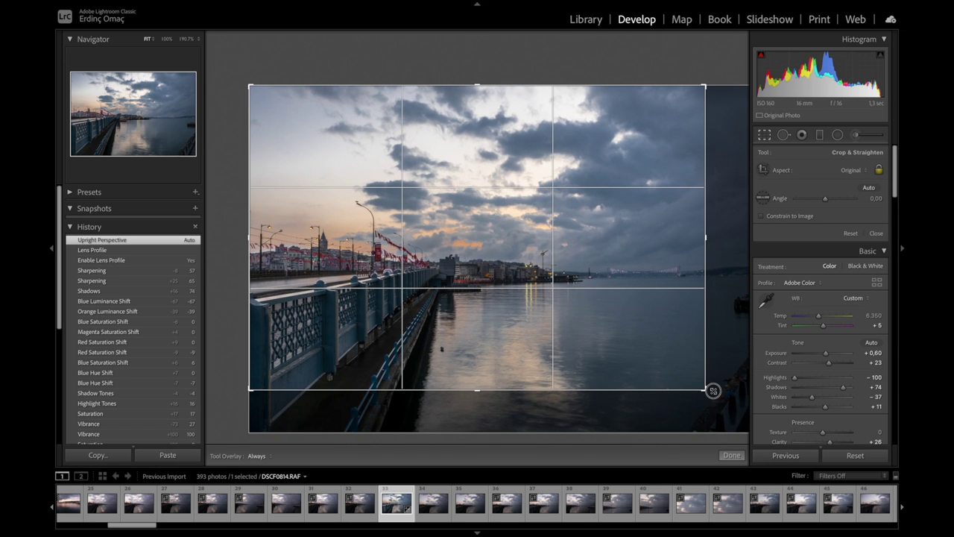
key("Return")
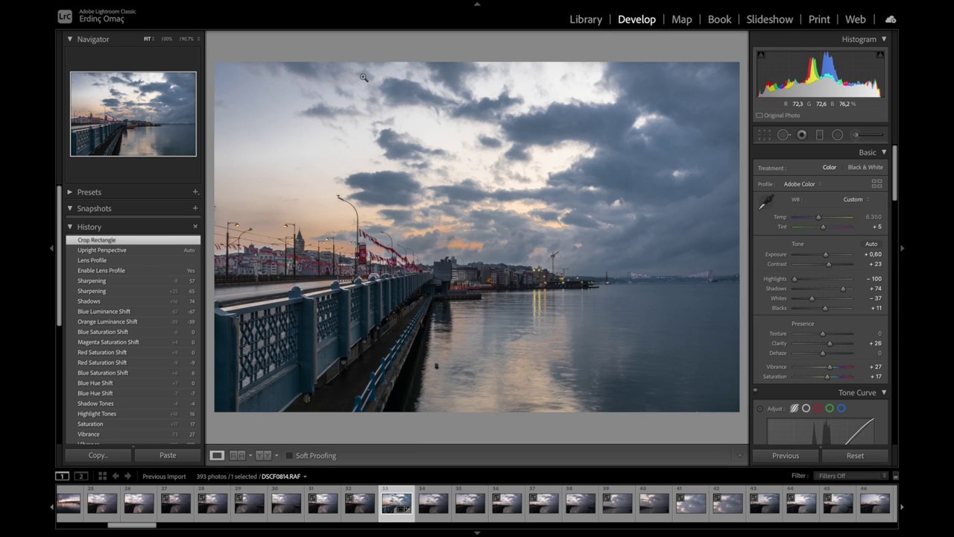
key("f")
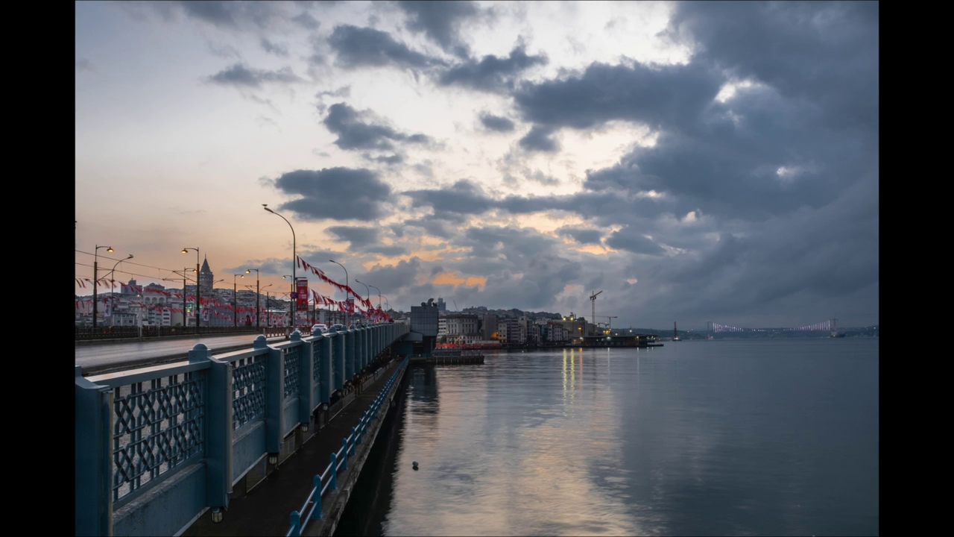
key("f")
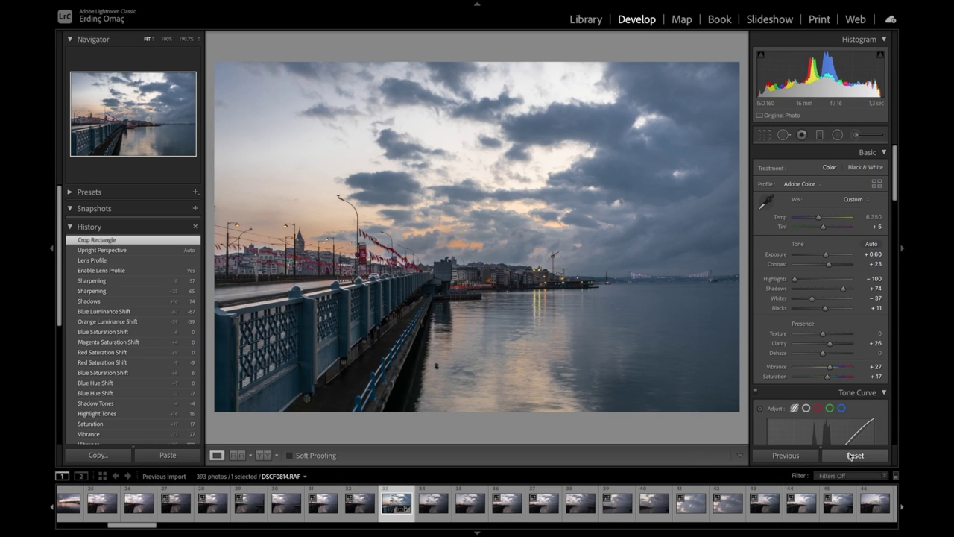
left_click(854, 456)
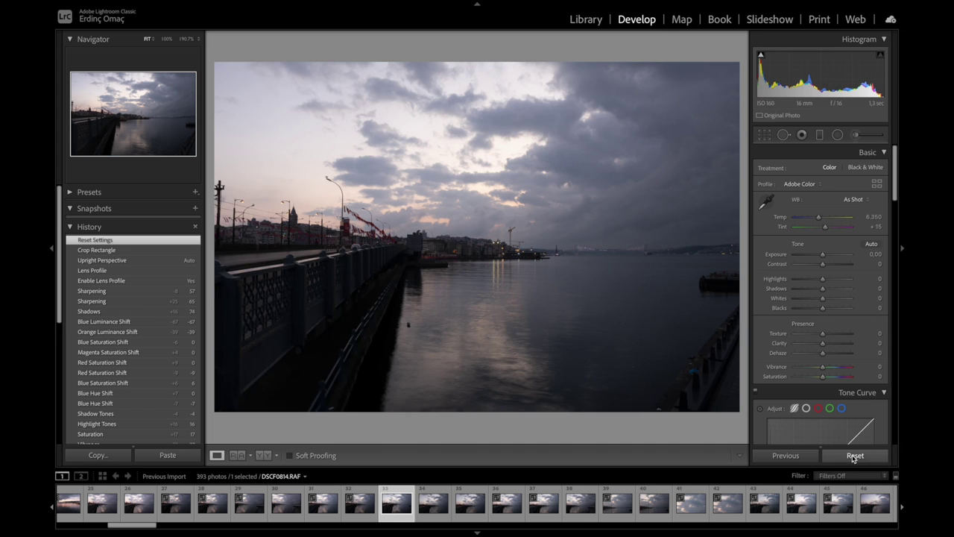
key("ctrl+z")
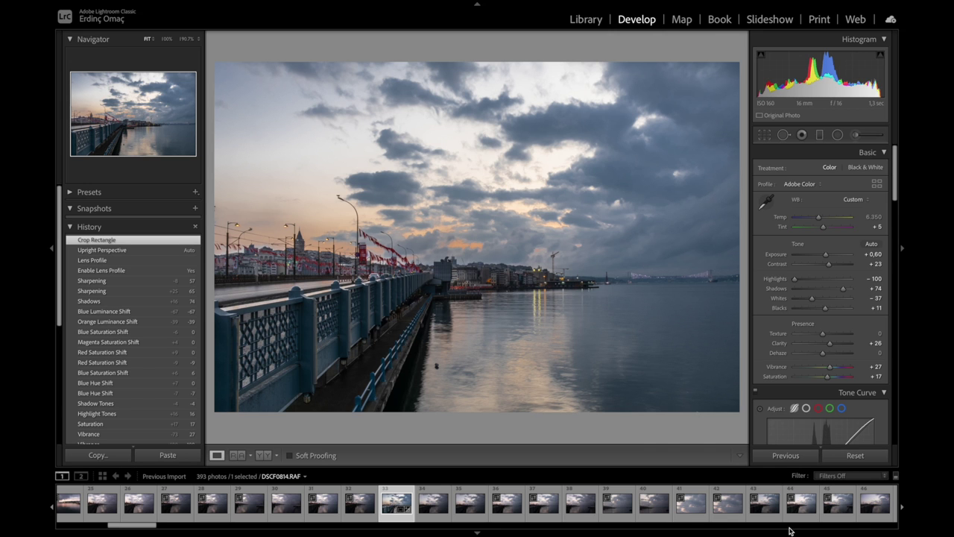
Select the Maiden's Tower photo (DSCF0893.RAF) in the filmstrip.
scroll(677, 505, "down", 5)
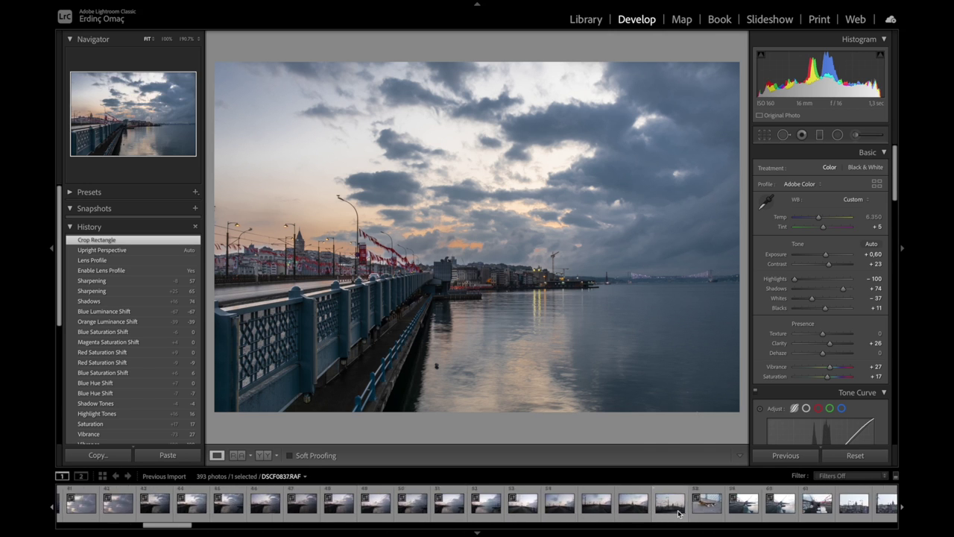
scroll(679, 513, "down", 10)
left_click(399, 504)
Set Exposure −0.35, Highlights −100, Shadows −37, Contrast +40, Whites −21 and Blacks −37.
left_click_drag(822, 254, 821, 258)
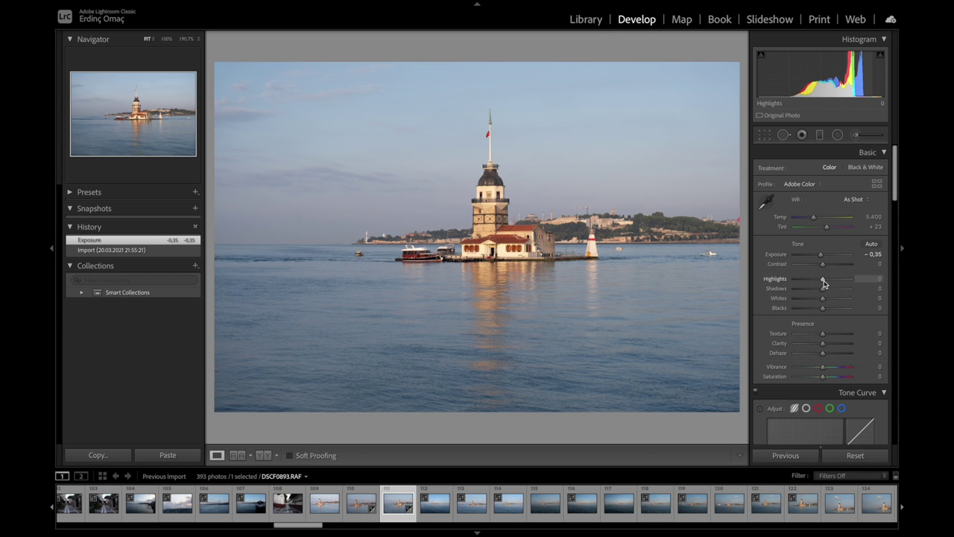
mouse_move(823, 280)
left_mouse_down()
mouse_move(796, 280)
mouse_move(815, 297)
left_mouse_up()
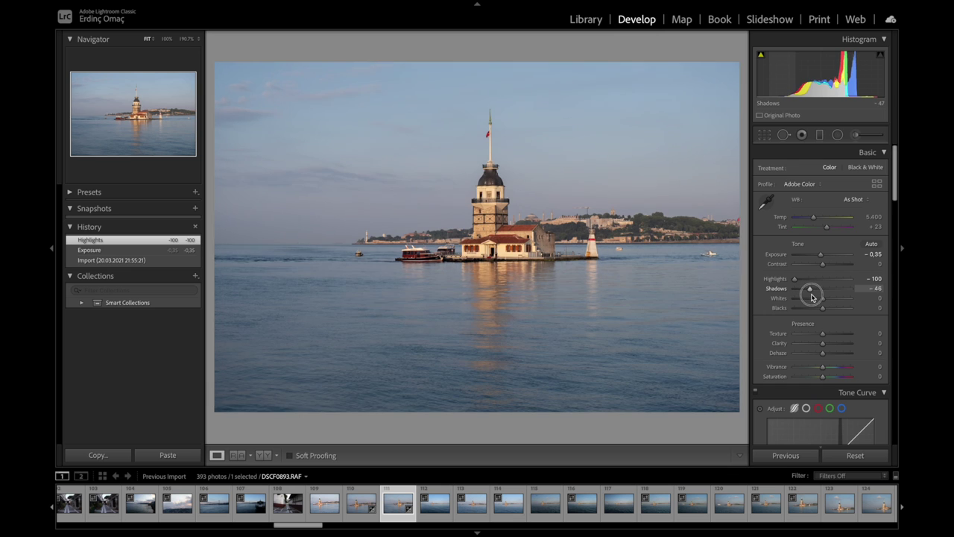
left_click_drag(814, 297, 833, 269)
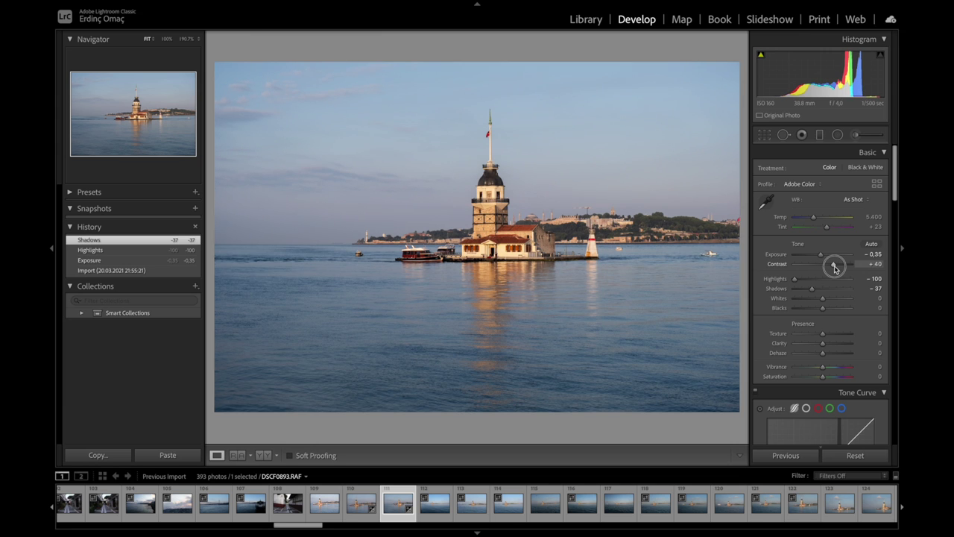
left_click_drag(834, 268, 835, 269)
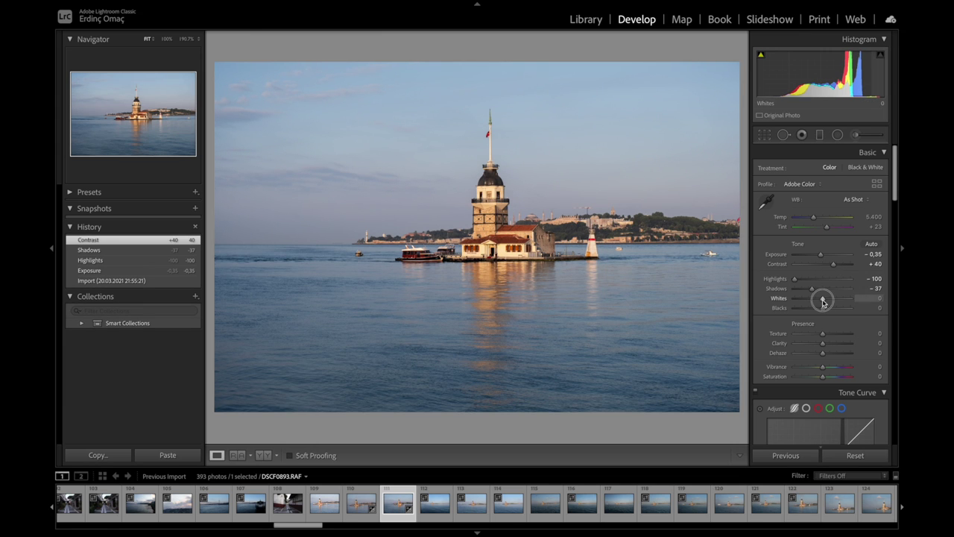
mouse_move(826, 300)
left_mouse_down()
mouse_move(805, 316)
mouse_move(813, 314)
left_mouse_up()
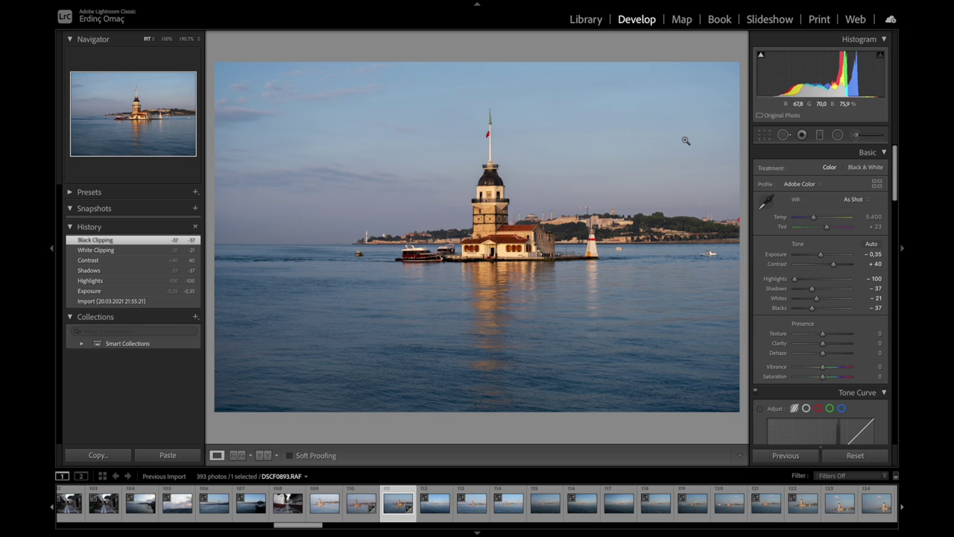
left_click(819, 136)
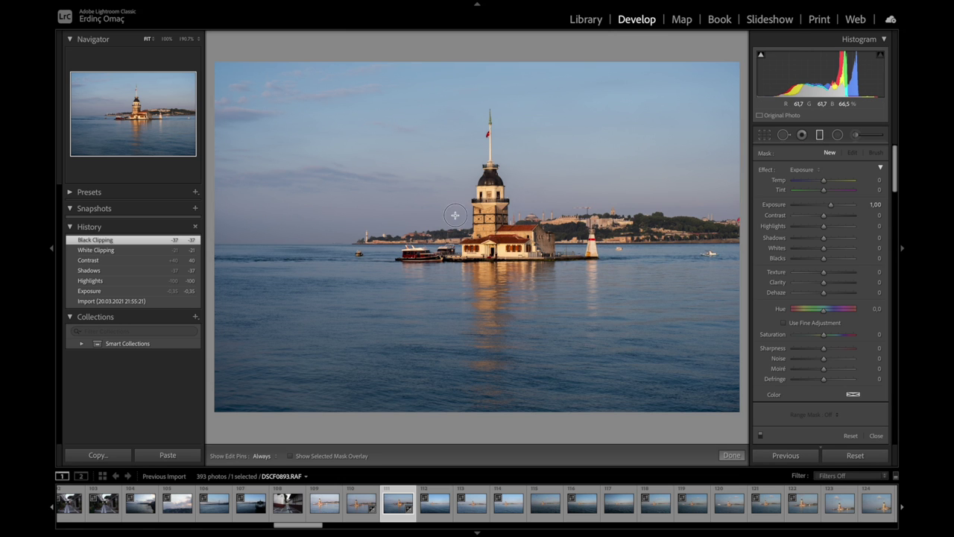
Draw a graduated filter over the sky, limited by a luminance range mask of 59/100.
left_click_drag(455, 215, 457, 247)
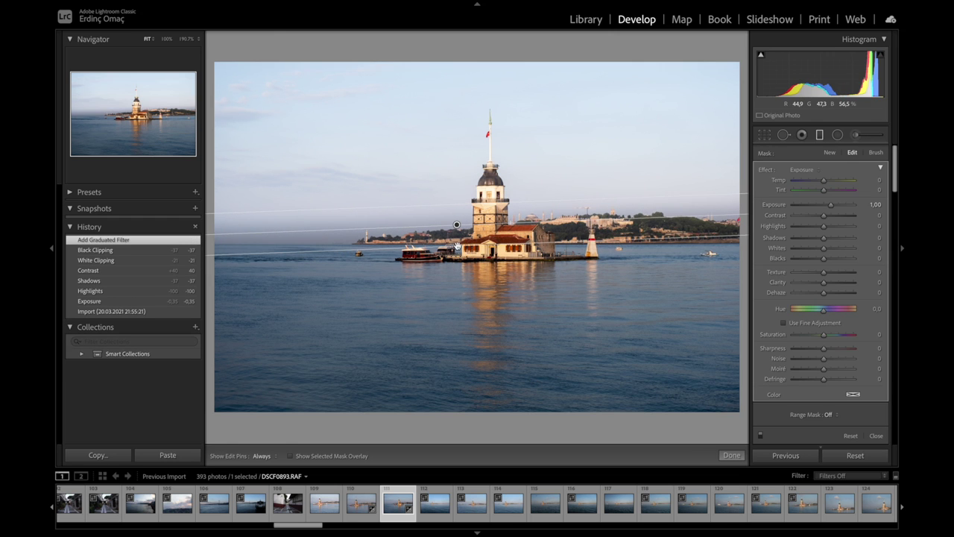
left_click(837, 417)
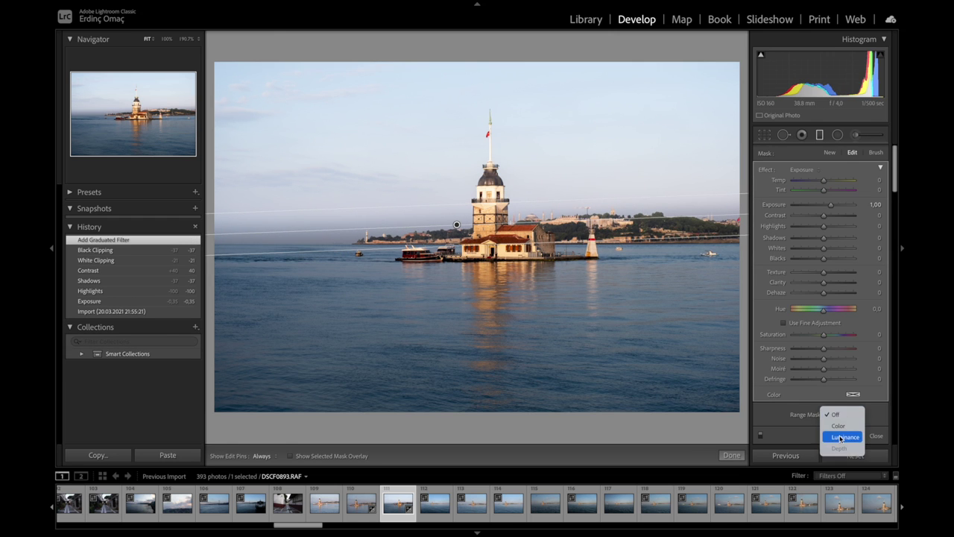
left_click(840, 437)
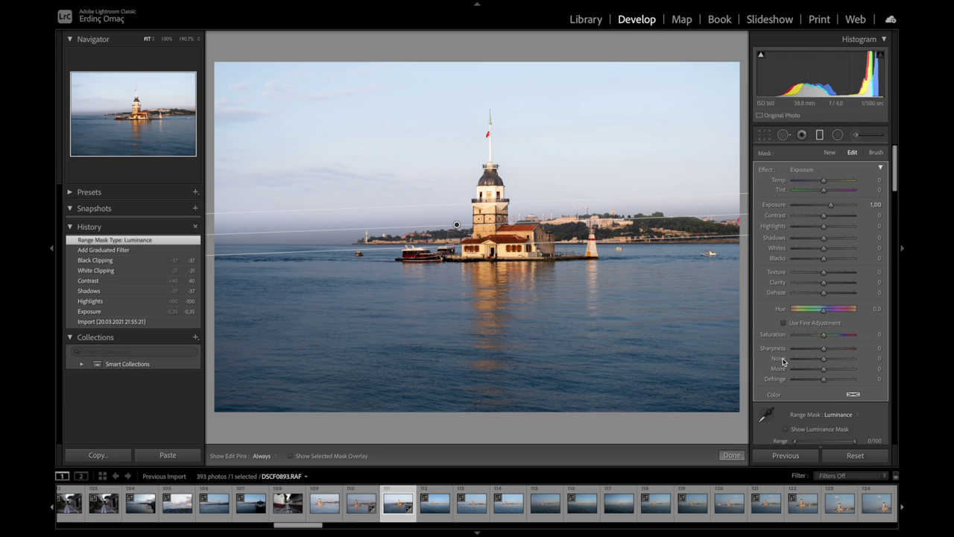
scroll(785, 399, "down", 1)
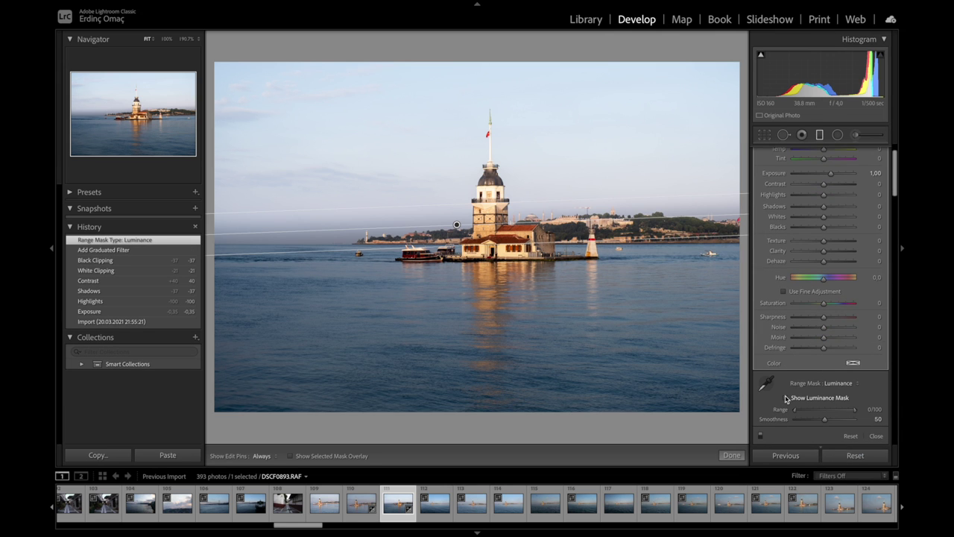
left_click(786, 397)
left_click_drag(794, 409, 830, 415)
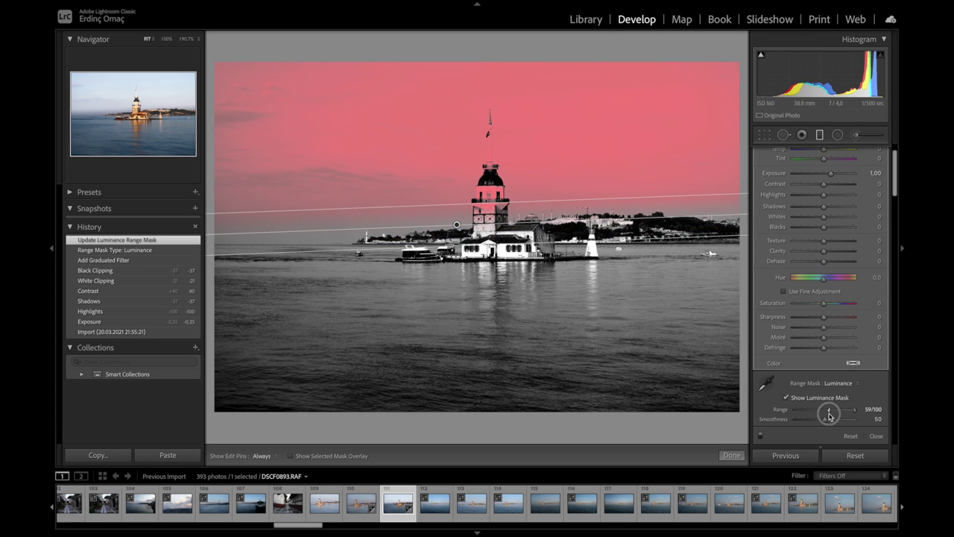
left_click(786, 397)
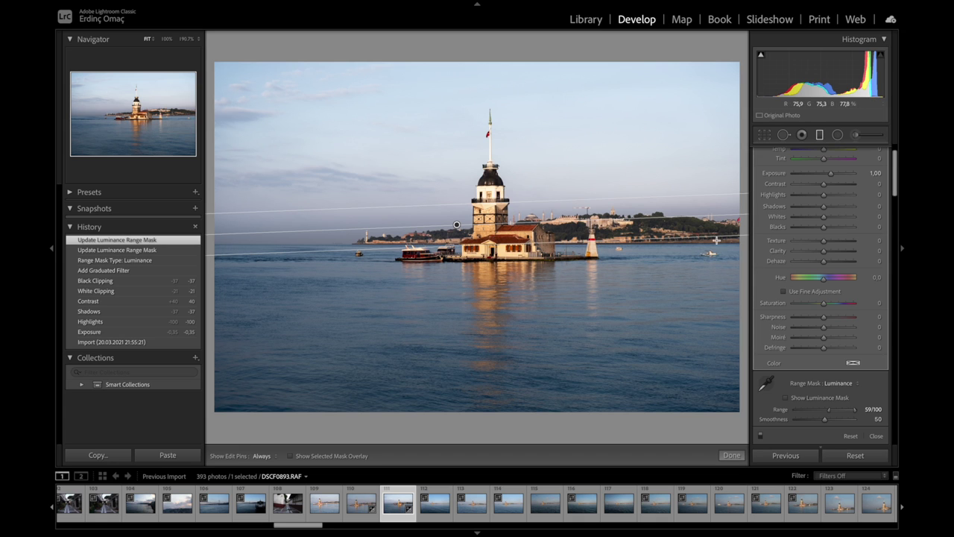
scroll(808, 311, "up", 2)
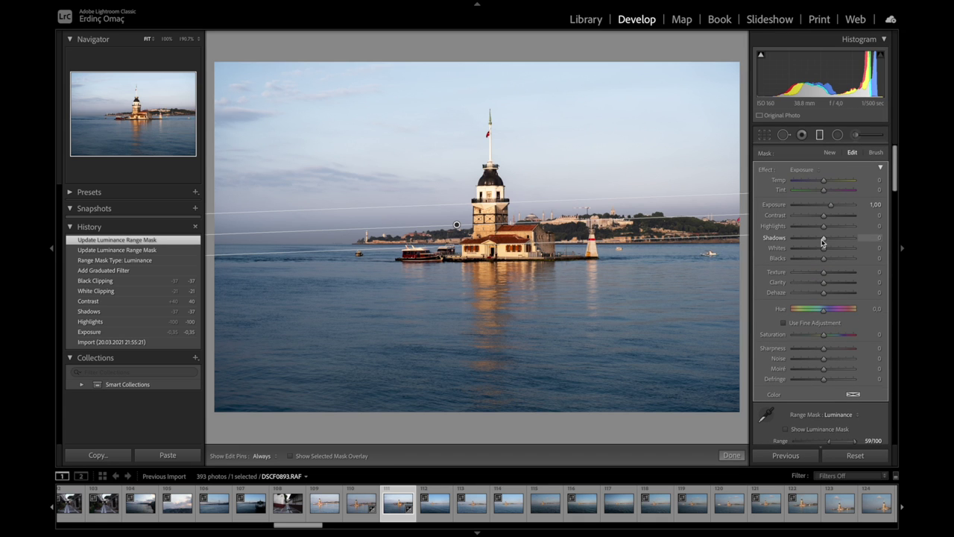
Set the sky filter to Highlights −100, Exposure +0.42 and Saturation +16.
left_click_drag(824, 226, 793, 225)
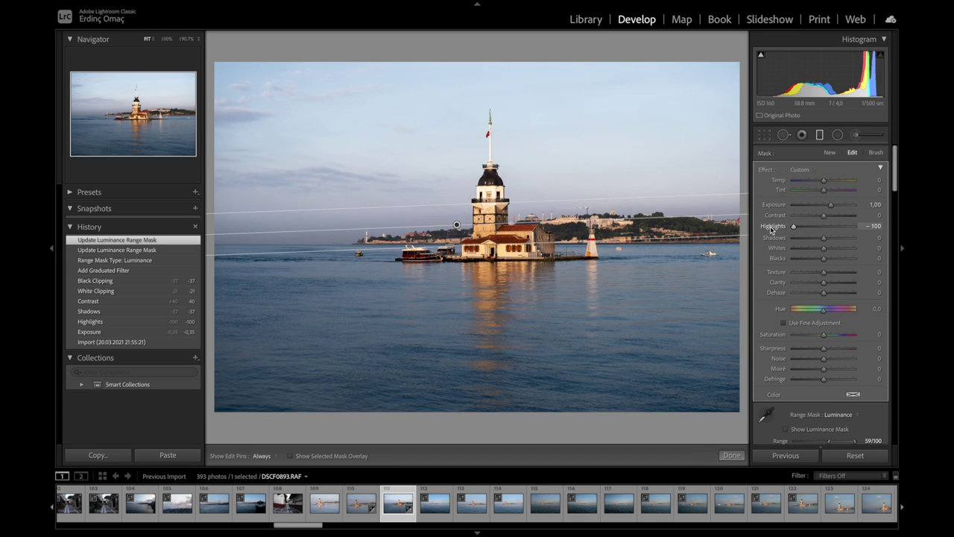
left_click_drag(830, 204, 826, 204)
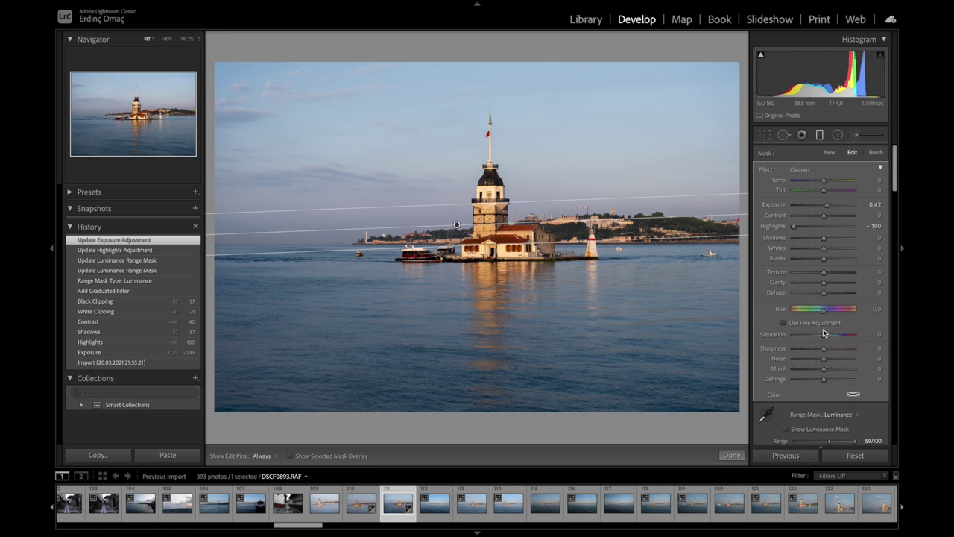
left_click_drag(824, 335, 835, 340)
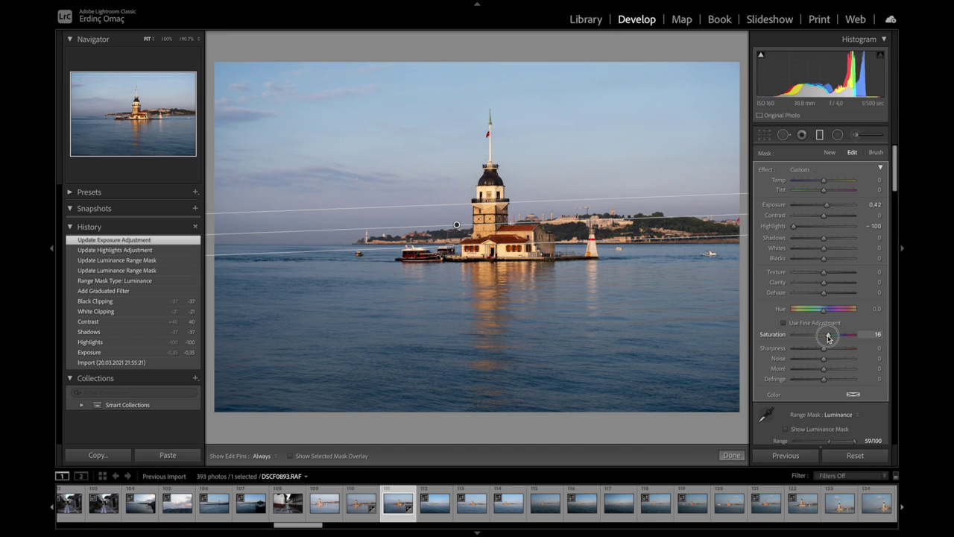
left_click(819, 135)
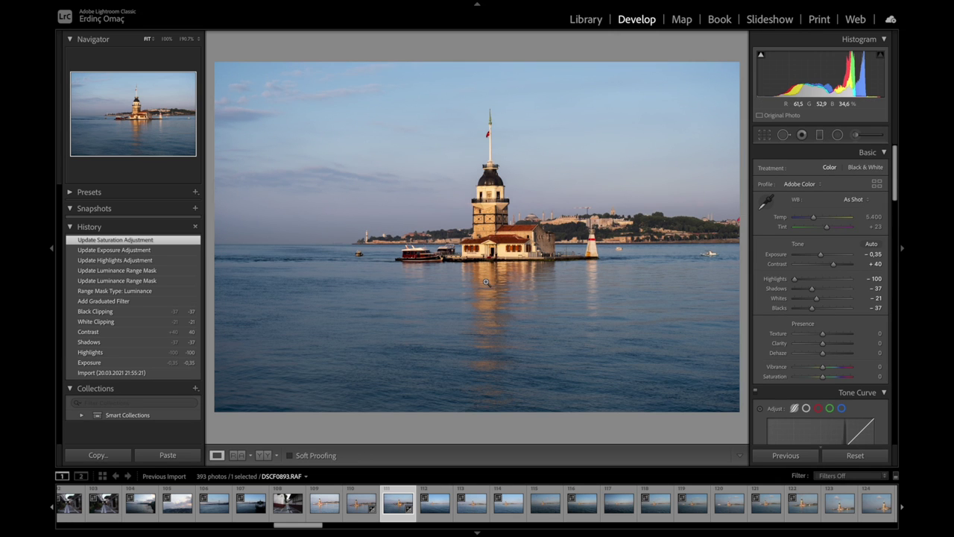
Lay a graduated filter across the water with Exposure reset, Shadows +78 and Whites +16.
left_click(819, 135)
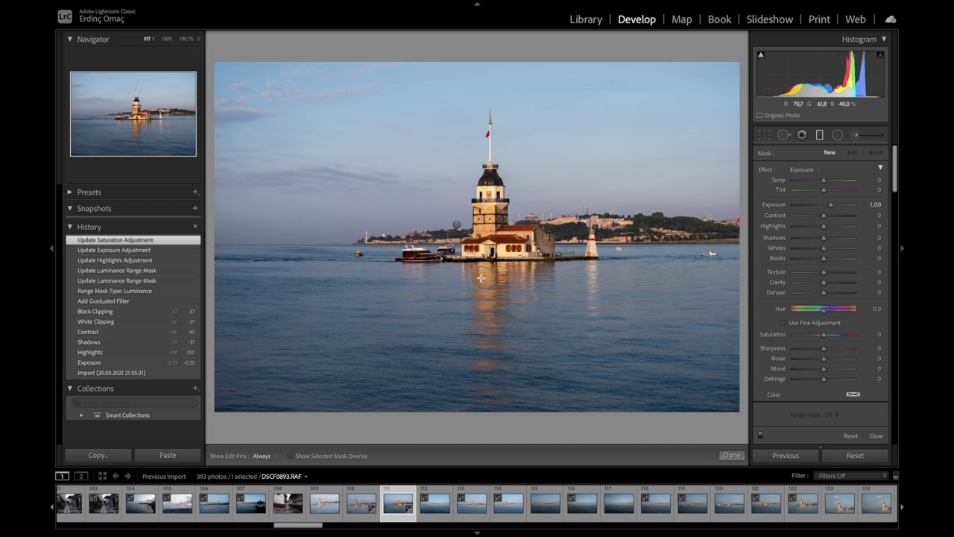
left_click_drag(481, 277, 480, 262)
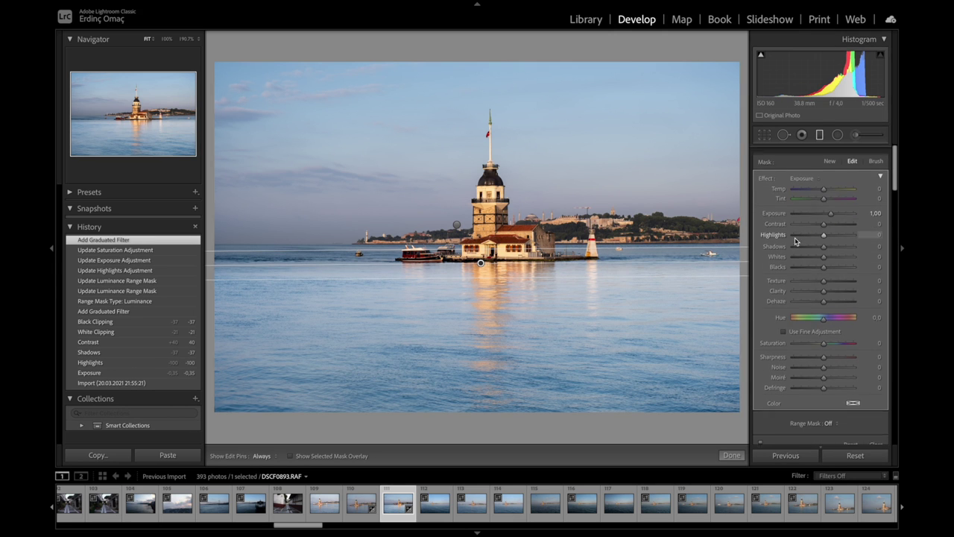
scroll(796, 241, "down", 1)
double_click(832, 209)
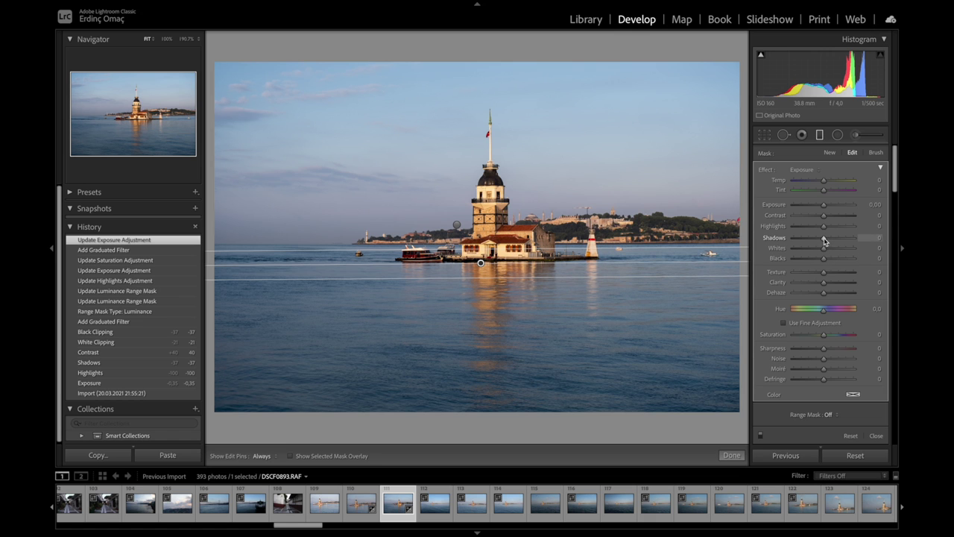
mouse_move(823, 237)
left_mouse_down()
mouse_move(848, 240)
mouse_move(835, 256)
left_mouse_up()
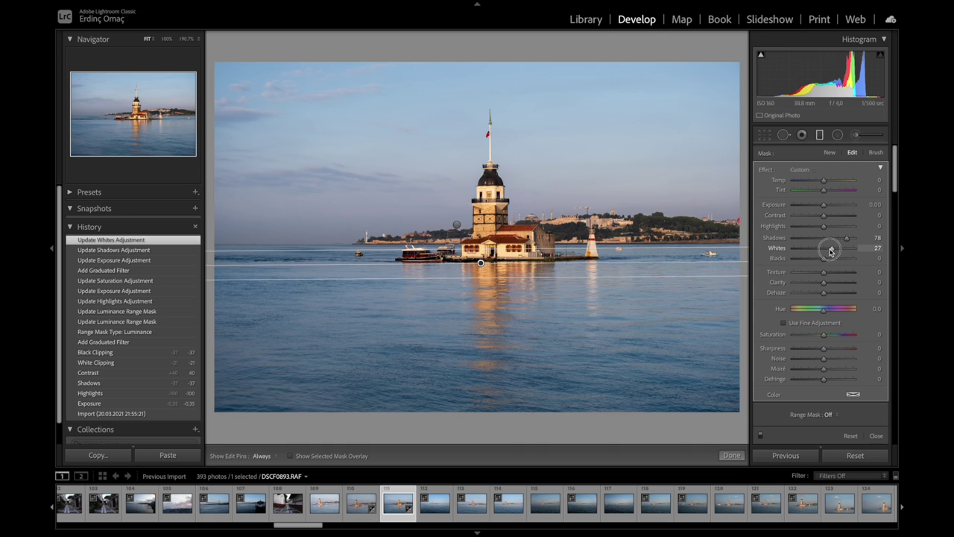
left_click_drag(831, 252, 827, 252)
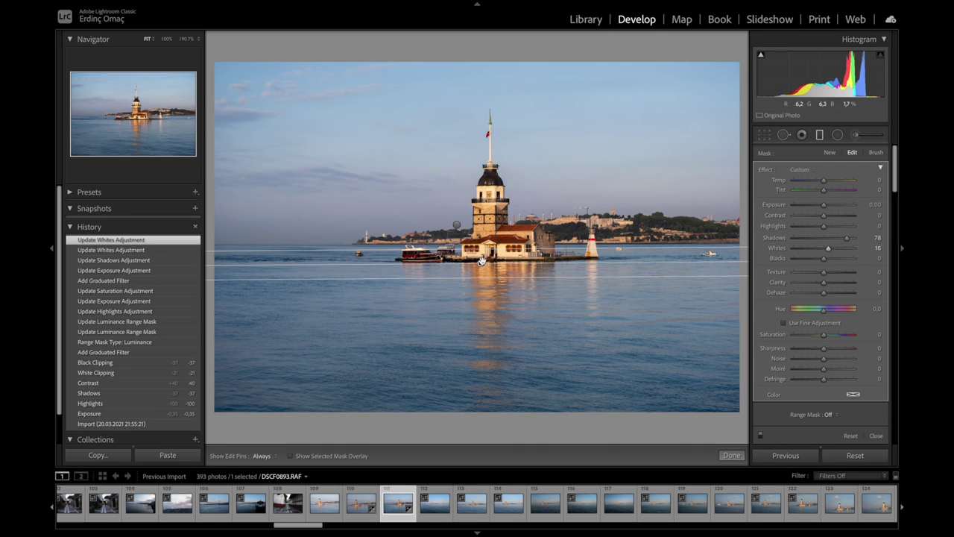
Move the water filter up so its transition sits near the horizon.
left_click_drag(481, 259, 478, 212)
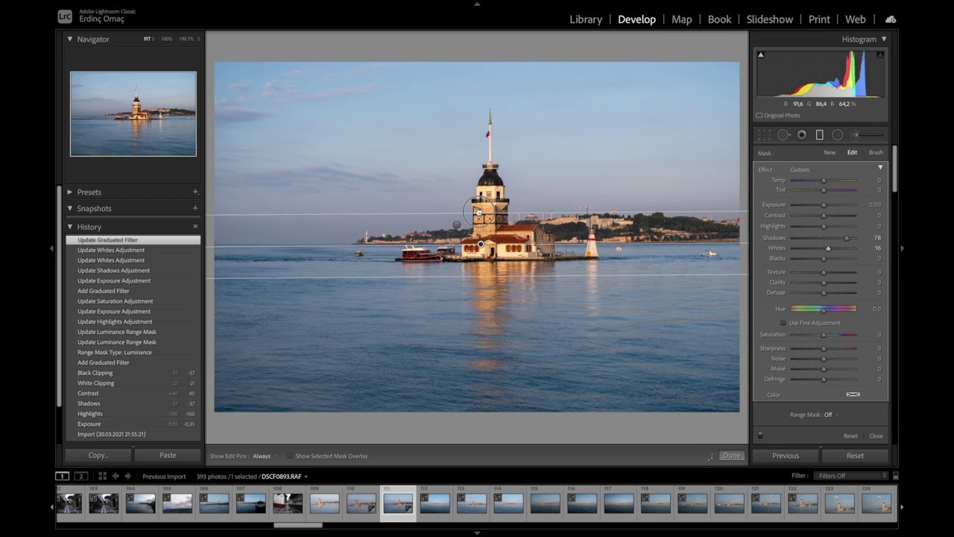
left_click_drag(479, 211, 478, 211)
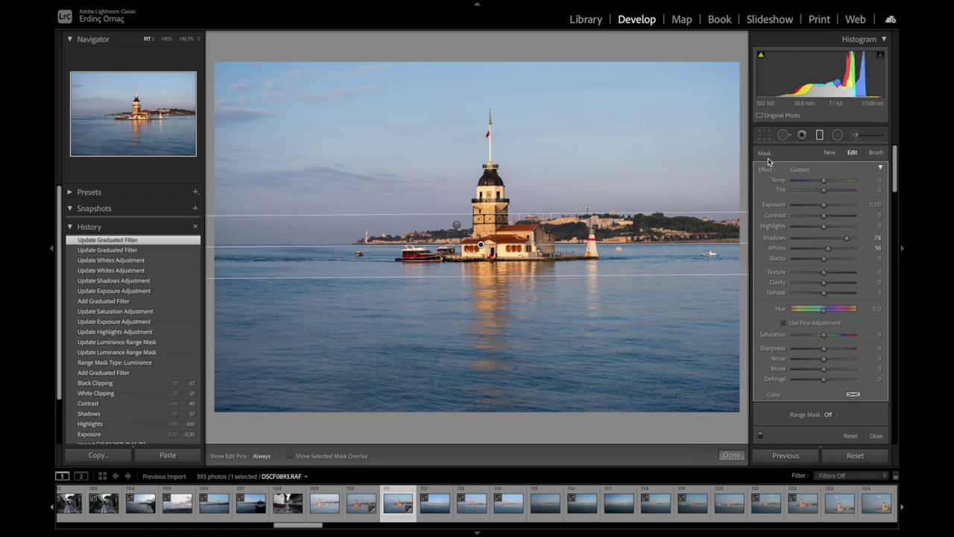
left_click(821, 137)
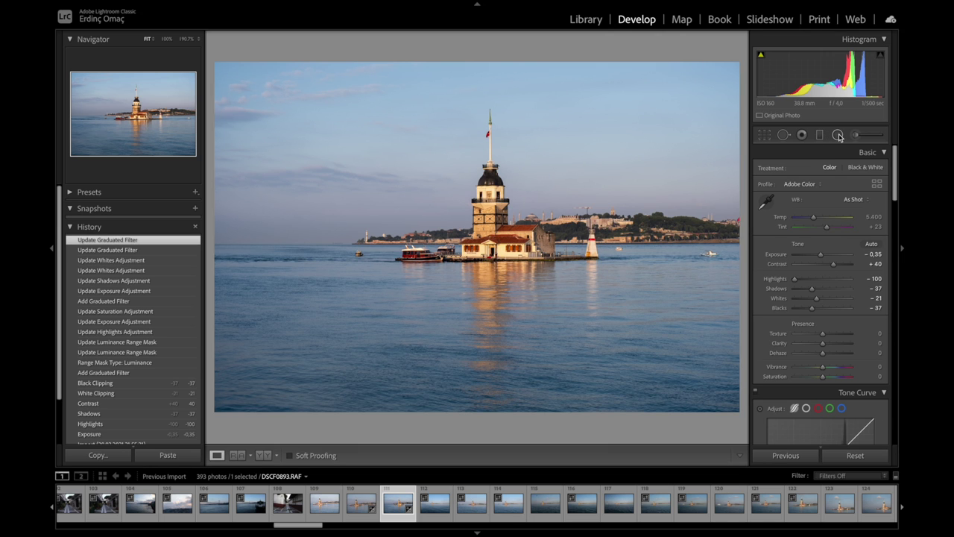
Fit an inverted oval radial filter around the tower with Exposure +0.38 and Contrast +11.
left_click(838, 134)
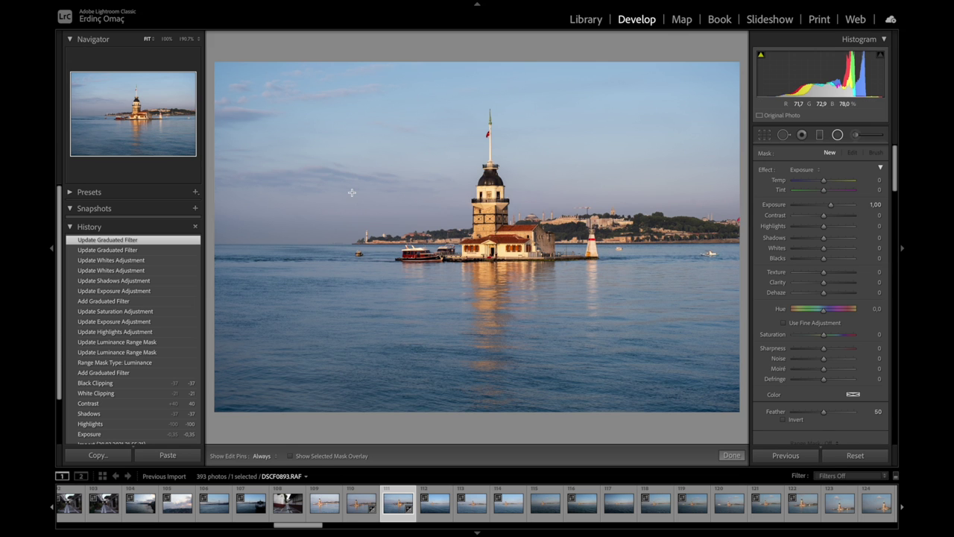
left_click_drag(491, 199, 455, 98)
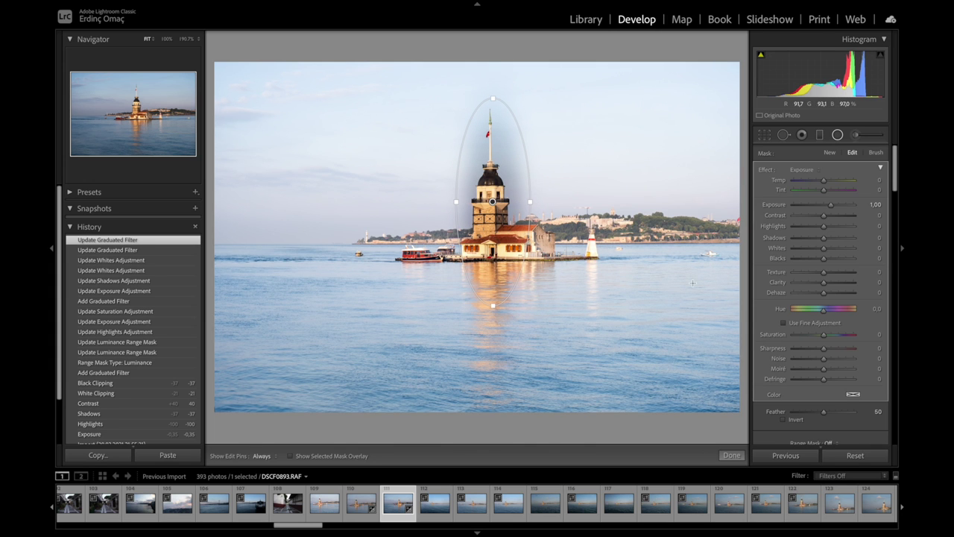
left_click(784, 420)
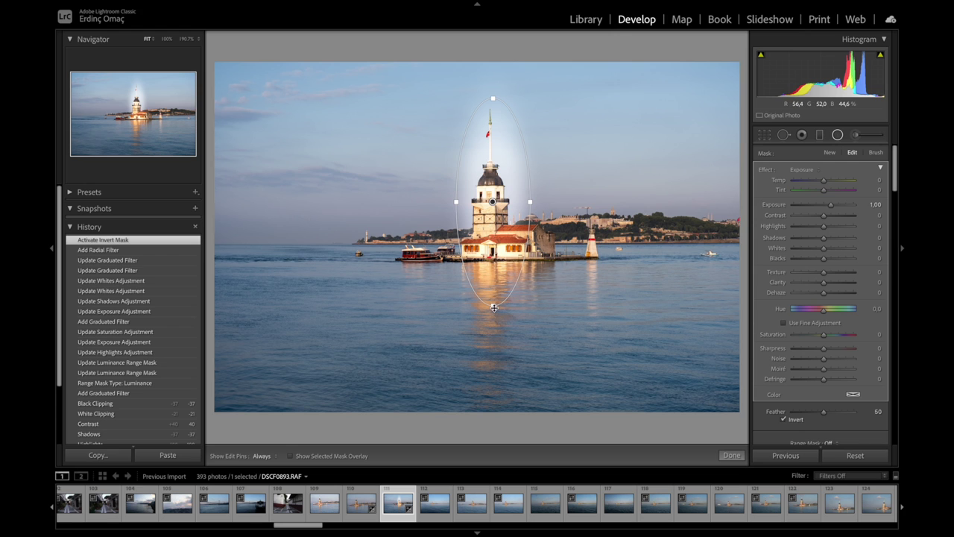
left_click_drag(495, 305, 493, 260)
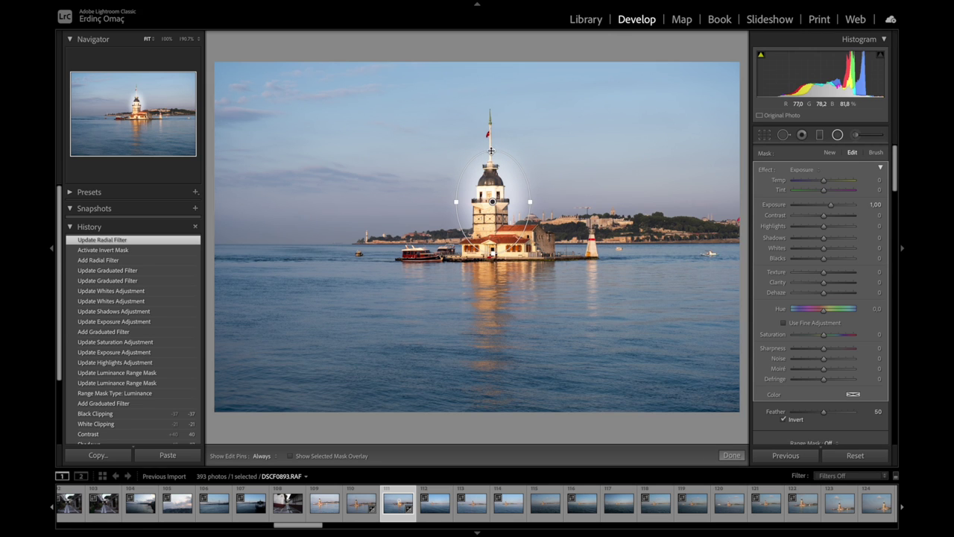
left_click_drag(491, 151, 492, 157)
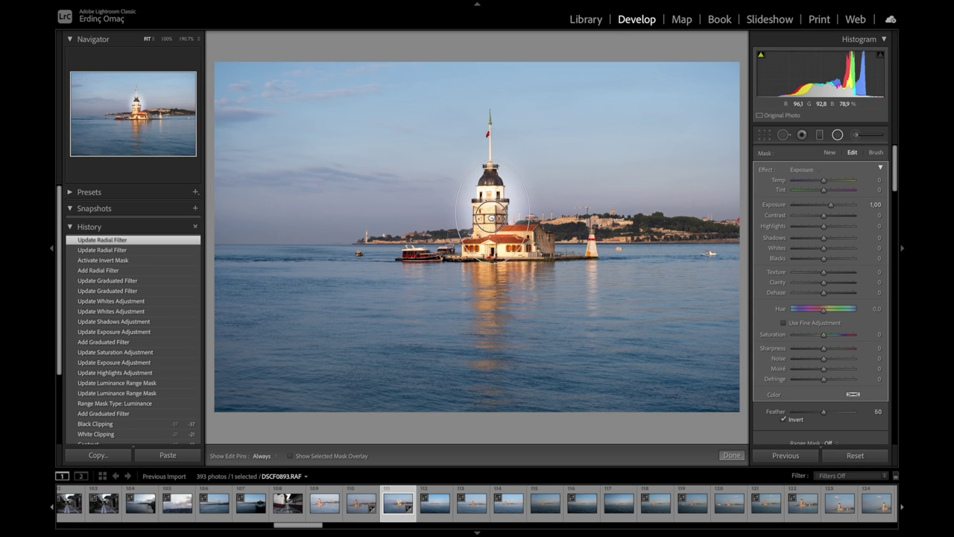
left_click_drag(492, 215, 492, 210)
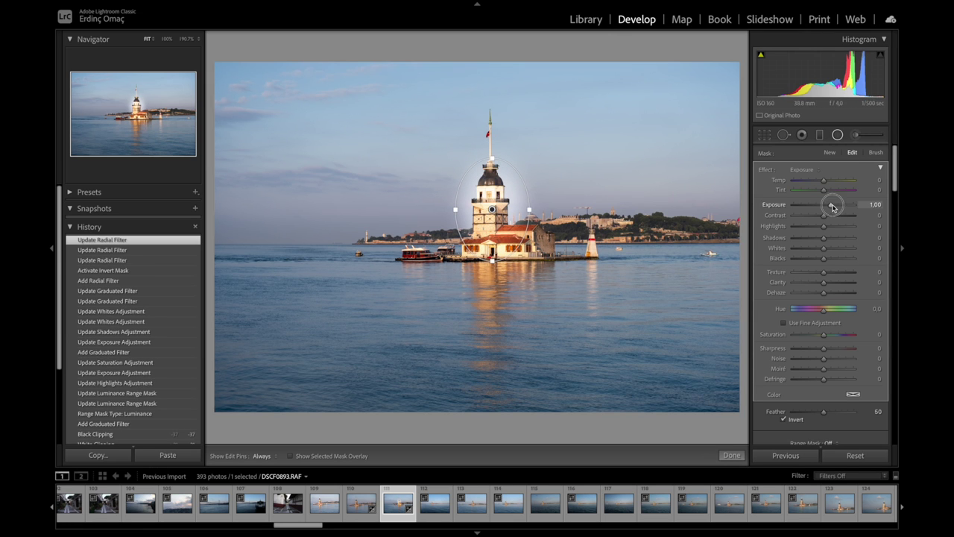
left_click_drag(832, 205, 827, 205)
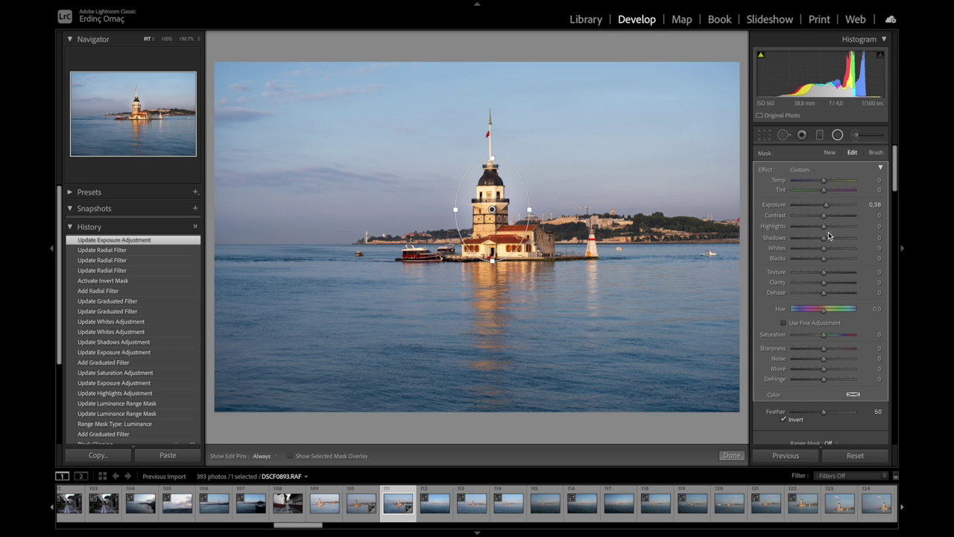
left_click_drag(826, 219, 828, 220)
Close the radial filter, compare against the original with Reset, then undo the reset.
left_click(738, 455)
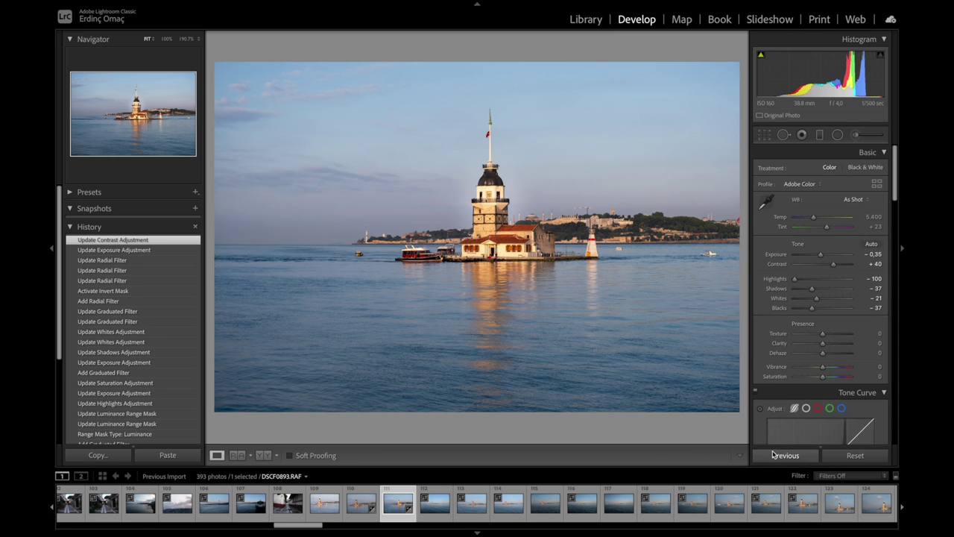
left_click(856, 456)
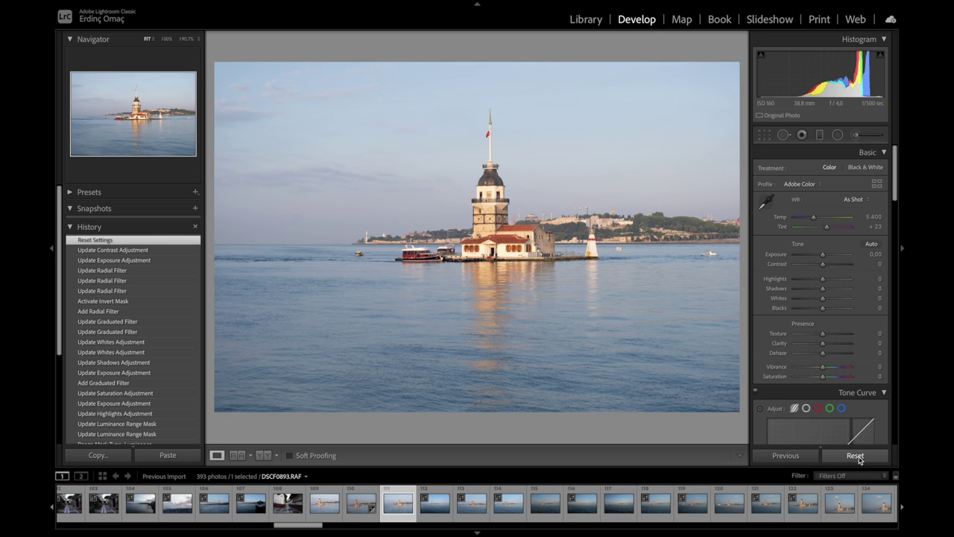
key("ctrl+z")
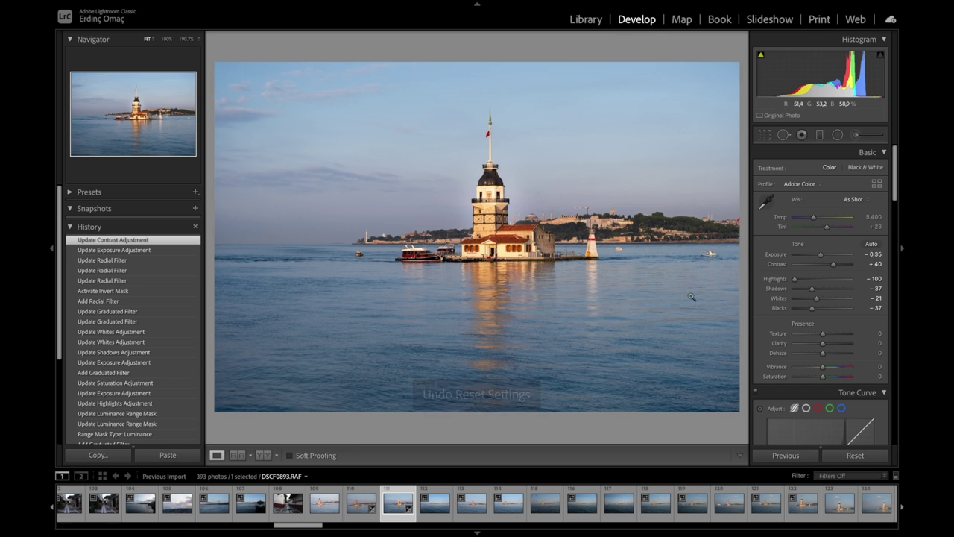